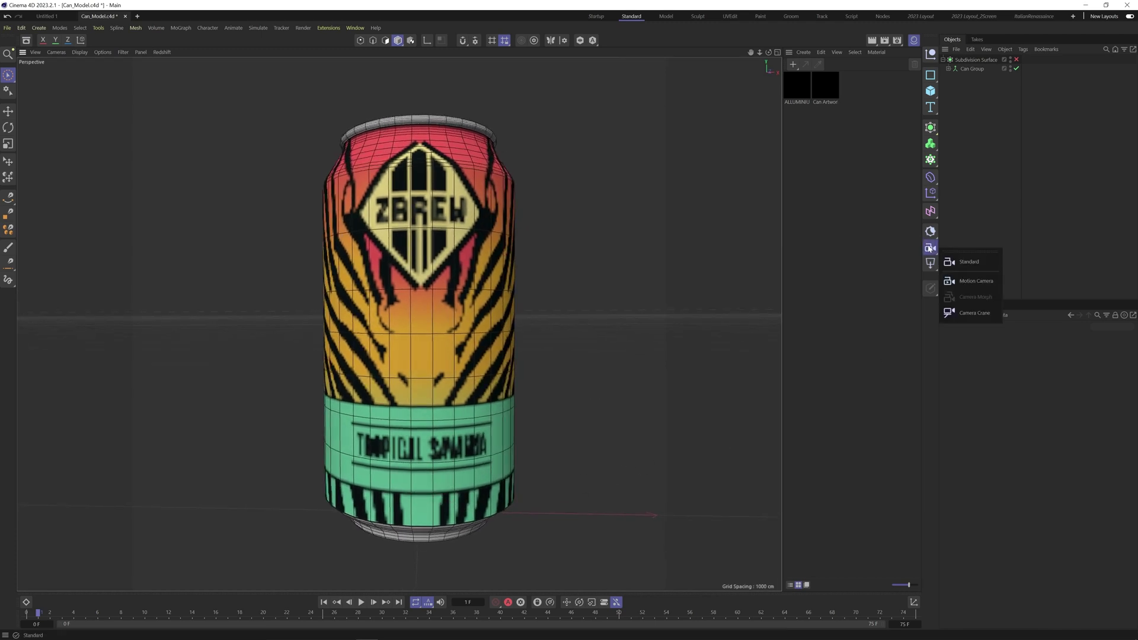
# Step: Add a standard Redshift camera to the scene and look through it
pyautogui.click(961, 264)
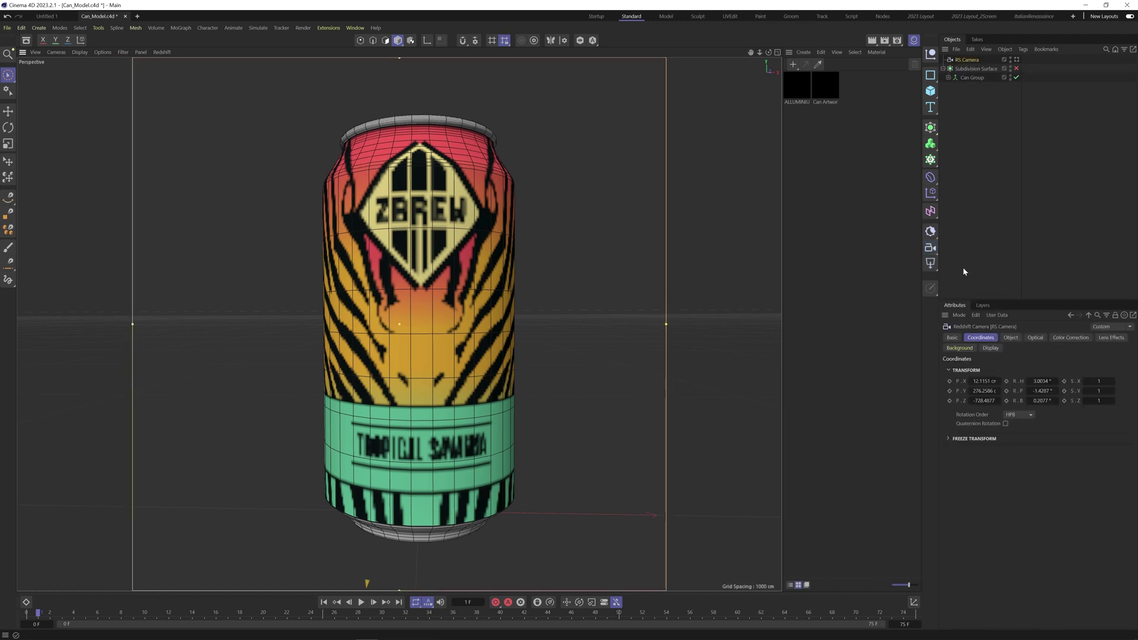
pyautogui.click(1016, 61)
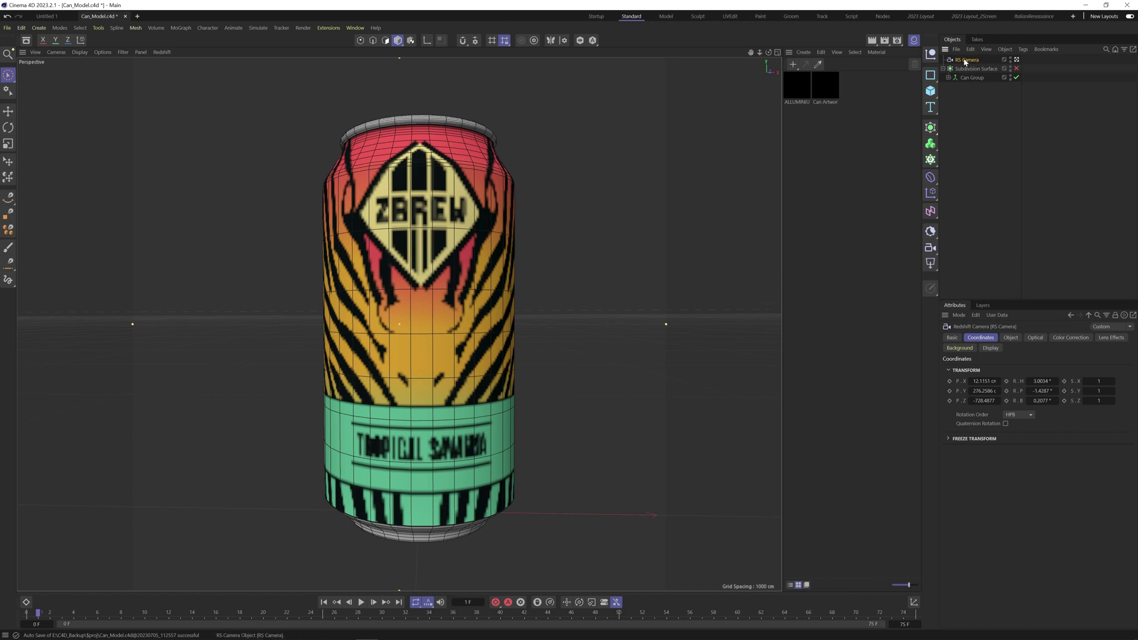
# Step: Set the camera's heading, pitch and bank rotation to 0° and shift its X position to about 5.1 cm
pyautogui.doubleClick(1042, 381)
pyautogui.write('0')
pyautogui.press('Tab')
pyautogui.write('0')
pyautogui.press('Tab')
pyautogui.write('0')
pyautogui.press('Return')
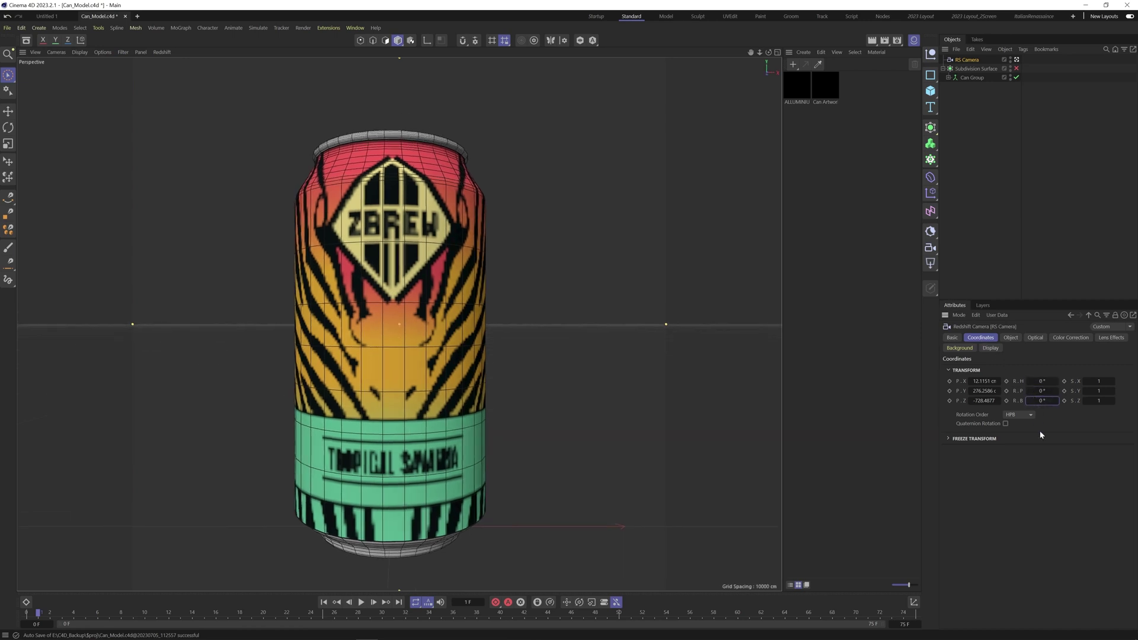
pyautogui.moveTo(975, 381); pyautogui.dragTo(894, 390)
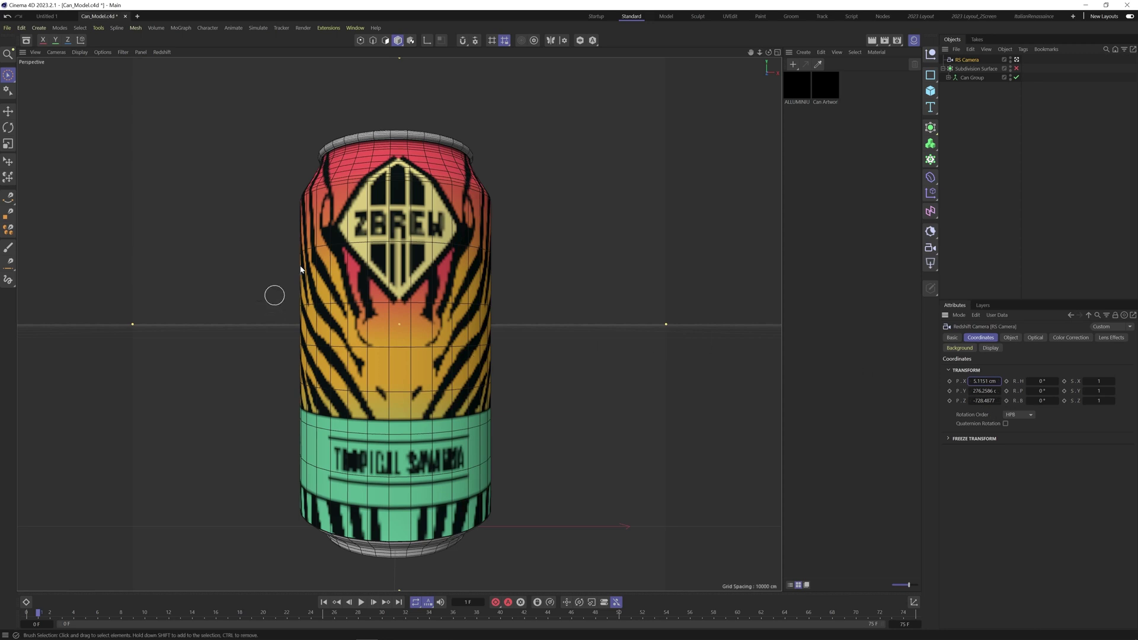
pyautogui.click(972, 136)
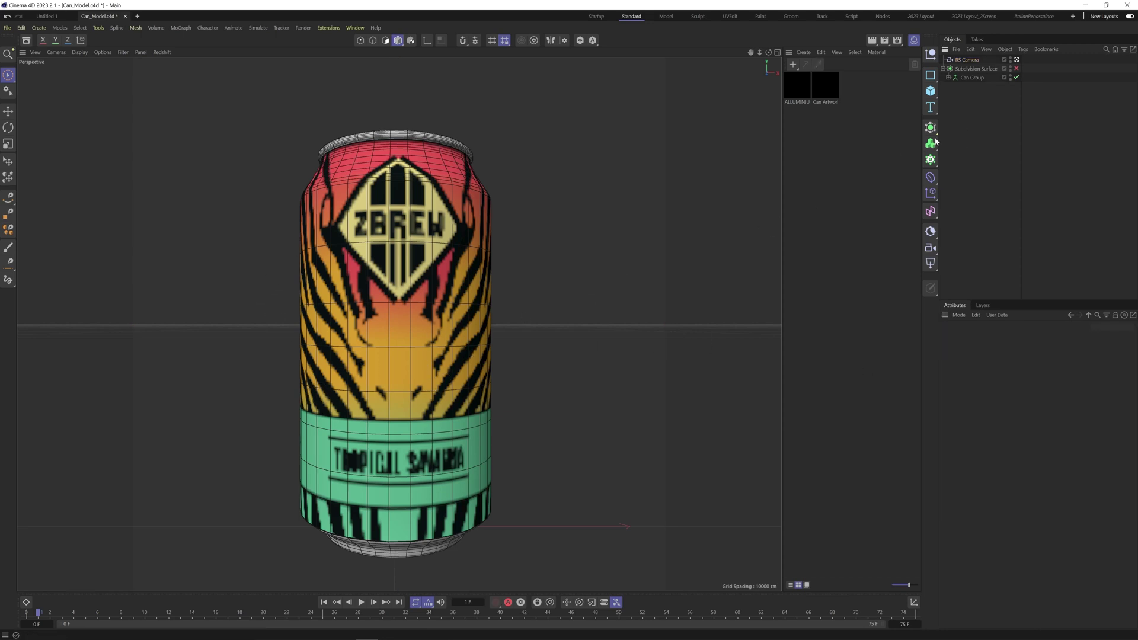
# Step: Add an area light and give it a Target tag with the Subdivision Surface as its target object
pyautogui.click(928, 266)
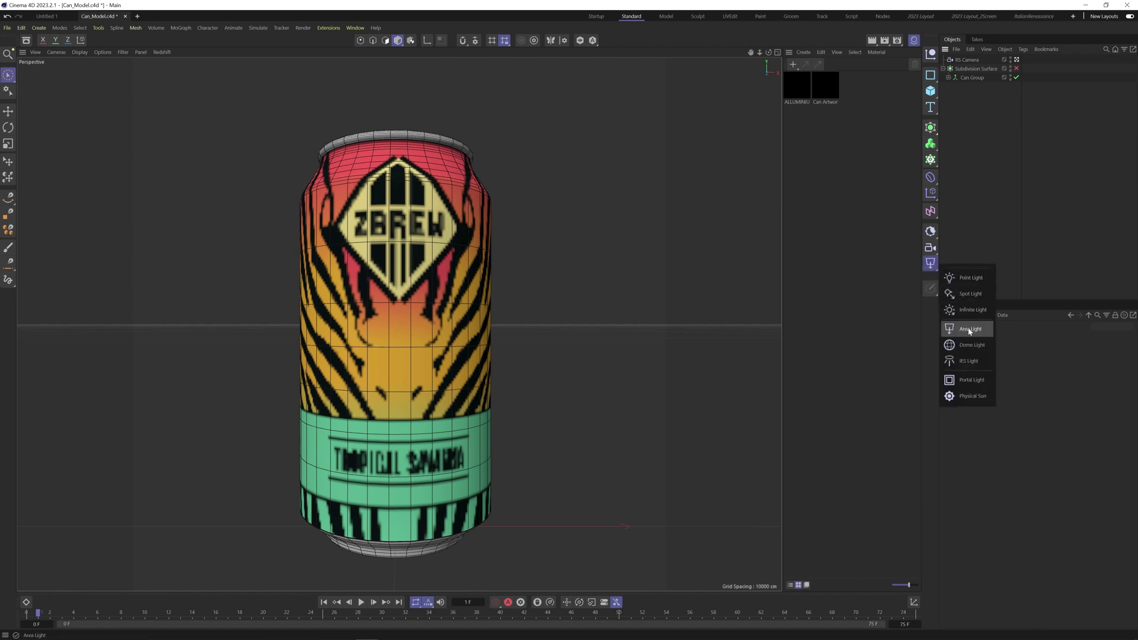
pyautogui.click(970, 330)
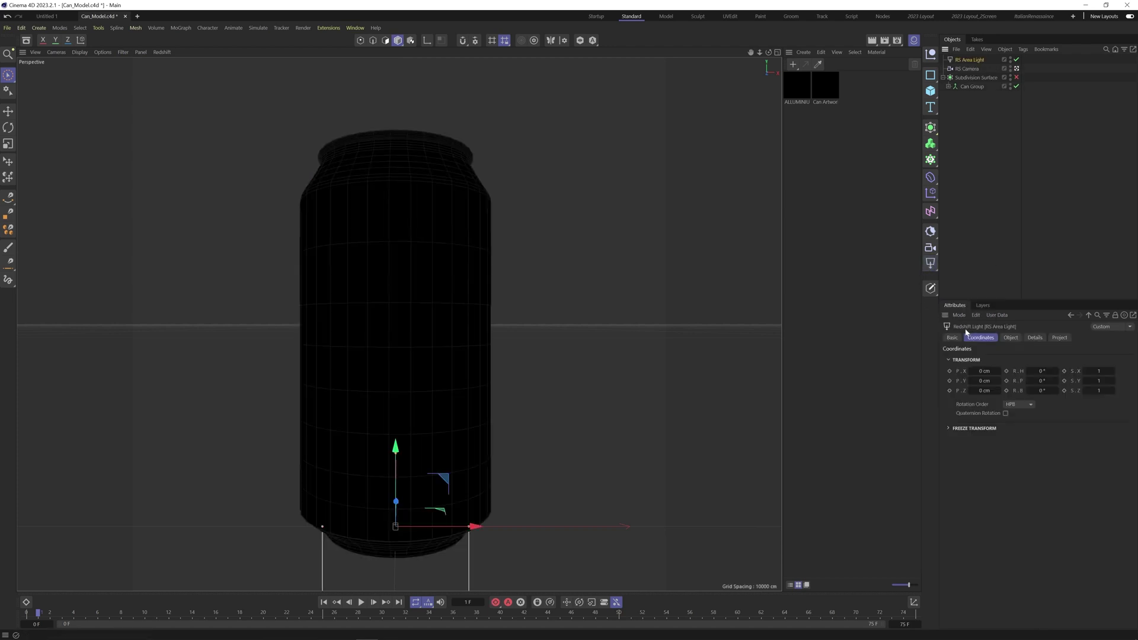
pyautogui.rightClick(970, 61)
pyautogui.moveTo(1003, 82)
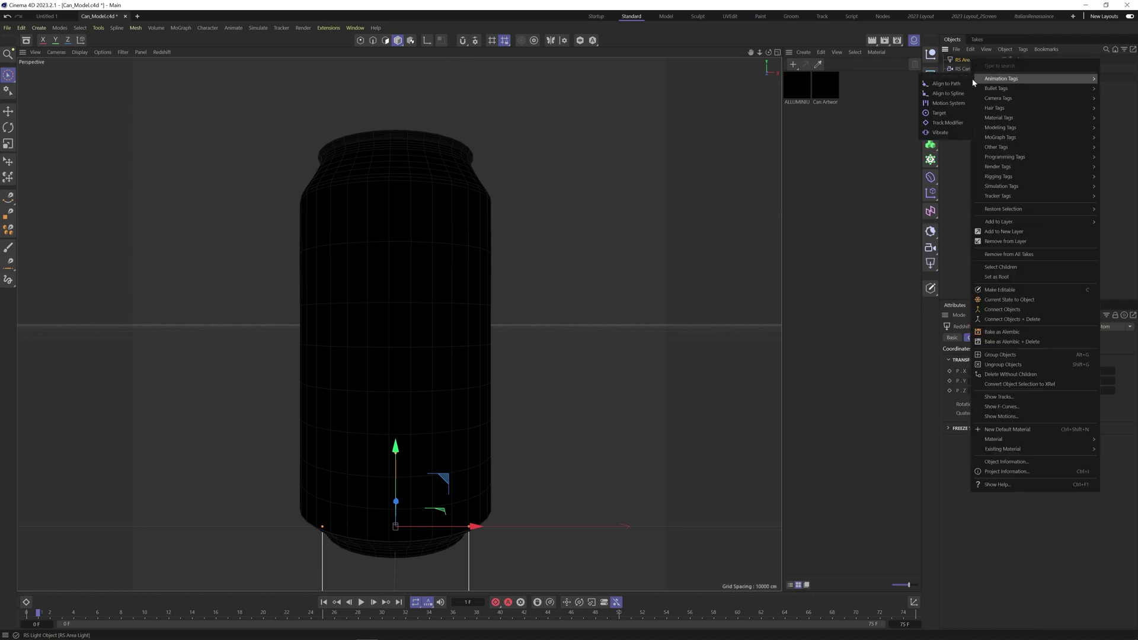
pyautogui.click(940, 114)
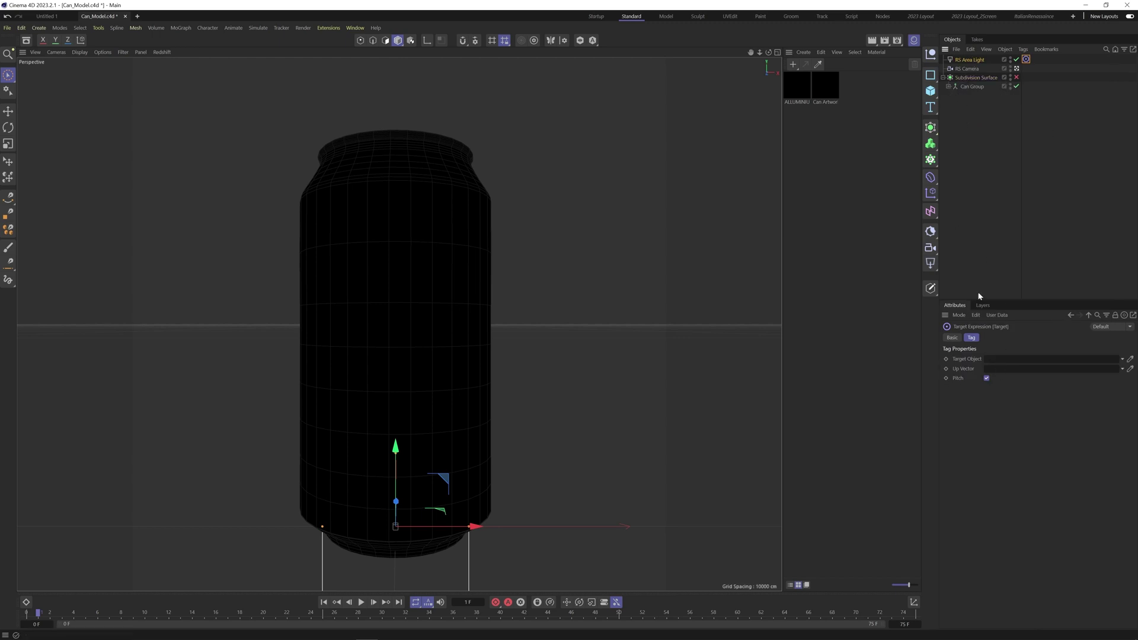
pyautogui.moveTo(972, 77); pyautogui.dragTo(991, 362)
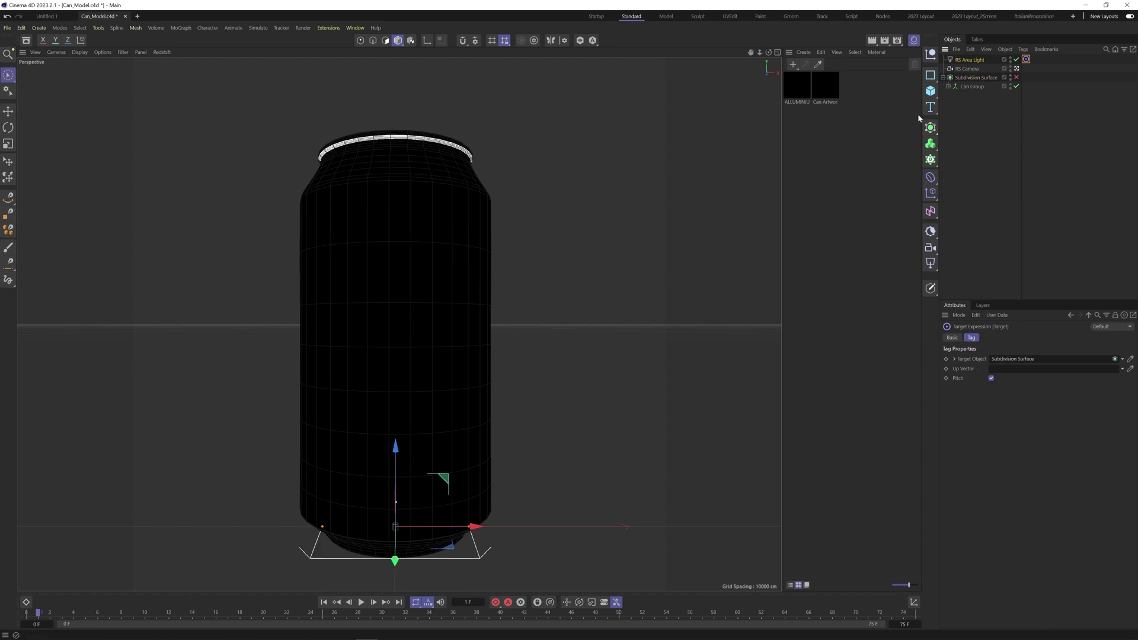
# Step: Move the area light to the can's front left, at about Y 299 cm and Z -528 cm
pyautogui.click(962, 102)
pyautogui.click(965, 78)
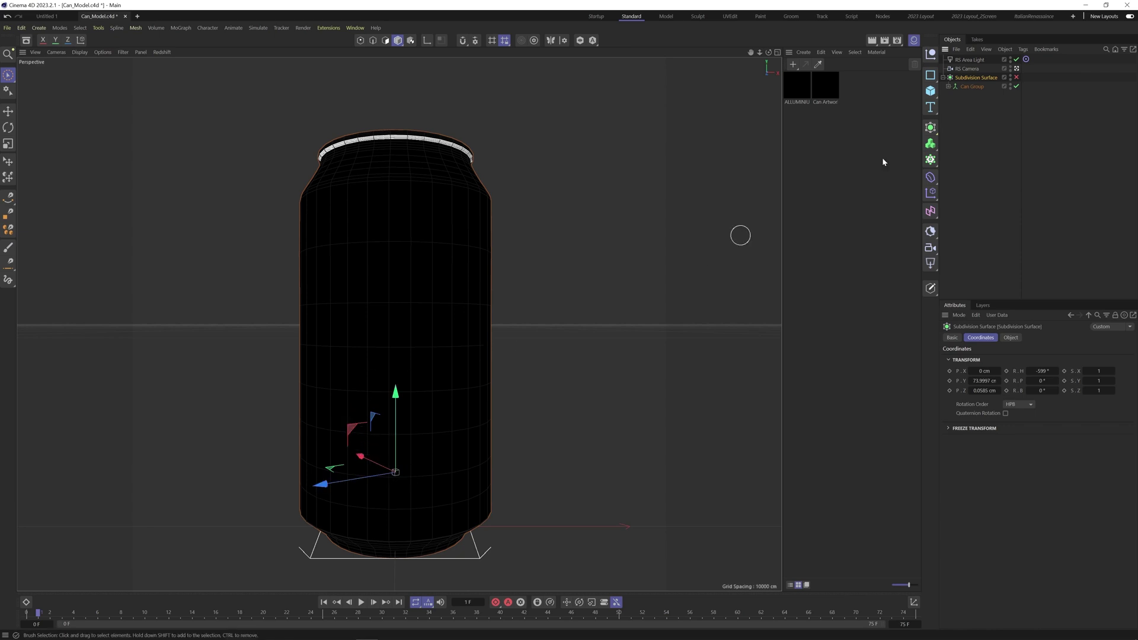
pyautogui.click(965, 69)
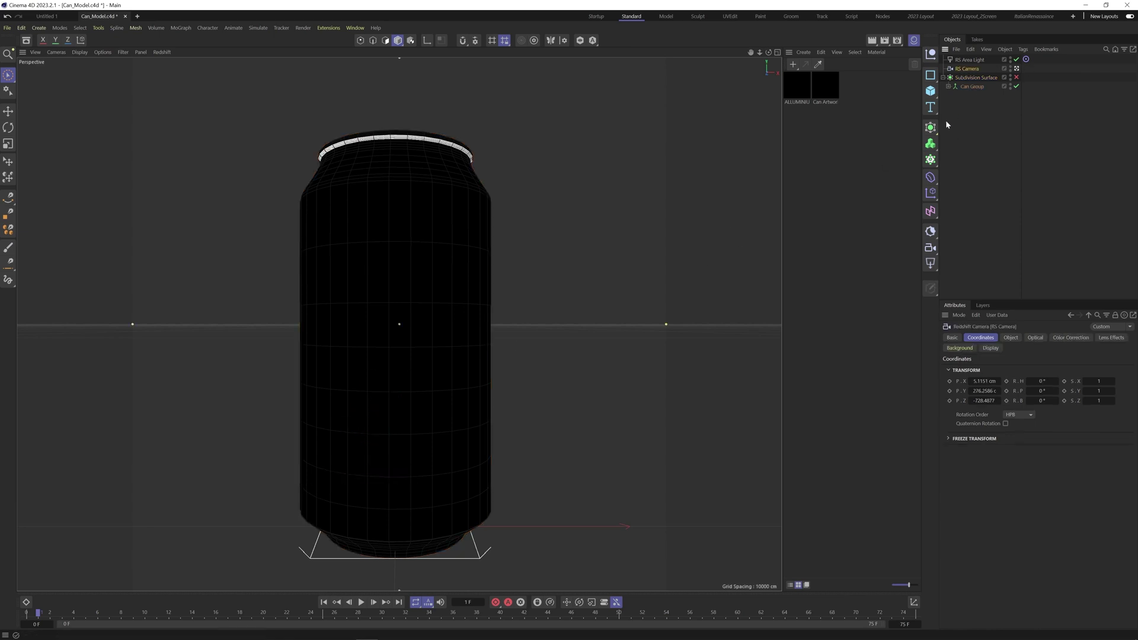
pyautogui.click(970, 60)
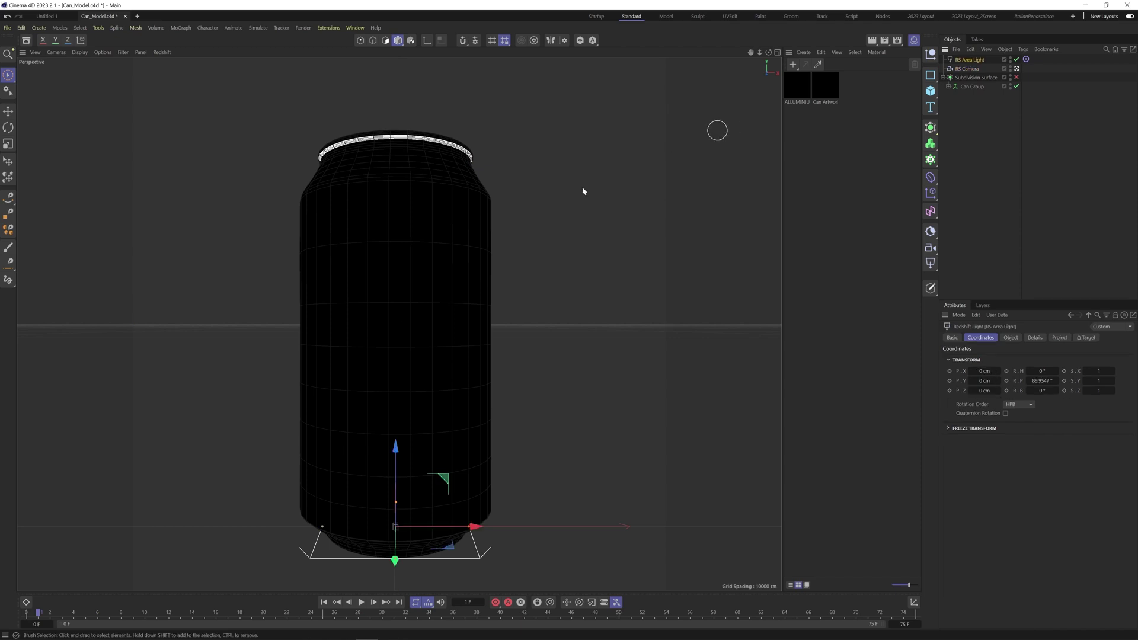
pyautogui.click(409, 453)
pyautogui.moveTo(395, 449); pyautogui.dragTo(88, 393)
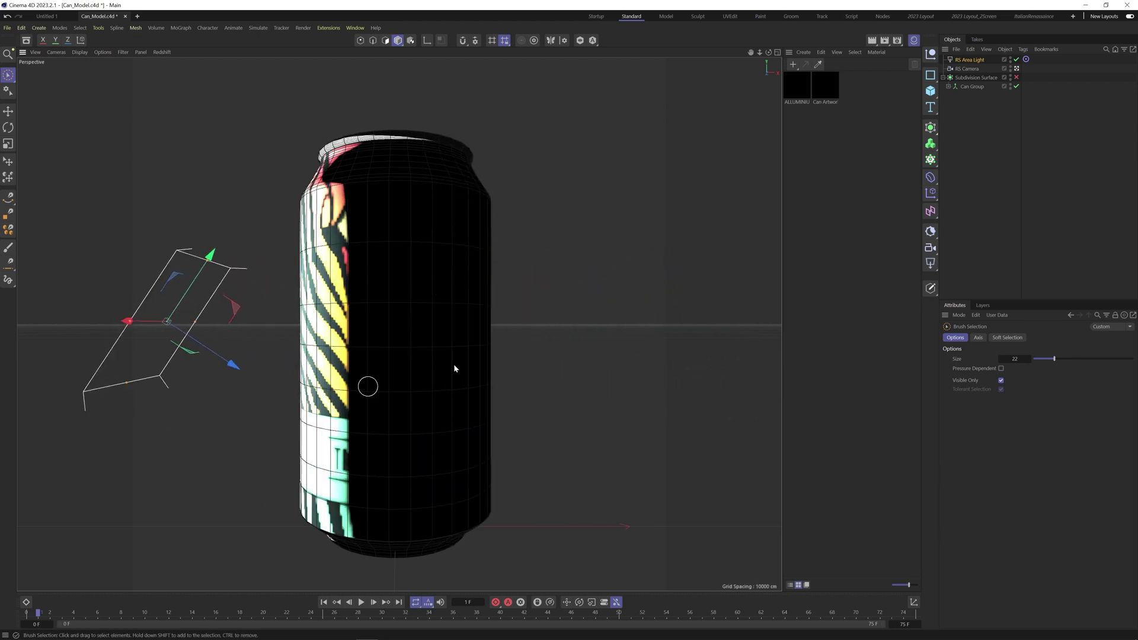
# Step: Leave the camera view and set the area light's position to X -1000 cm, Y 250 cm and Z -500 cm
pyautogui.click(1017, 69)
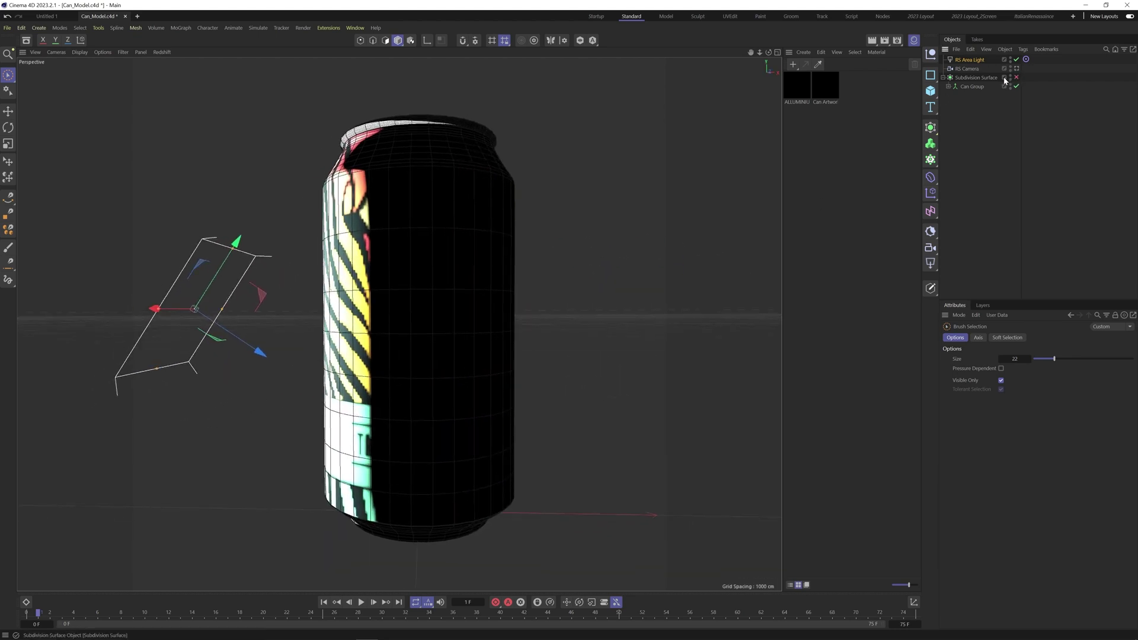
pyautogui.keyDown('alt'); pyautogui.moveTo(429, 344); pyautogui.dragTo(421, 403, button='right'); pyautogui.keyUp('alt')
pyautogui.keyDown('alt'); pyautogui.moveTo(400, 325); pyautogui.dragTo(413, 352); pyautogui.keyUp('alt')
pyautogui.moveTo(285, 359); pyautogui.dragTo(318, 401)
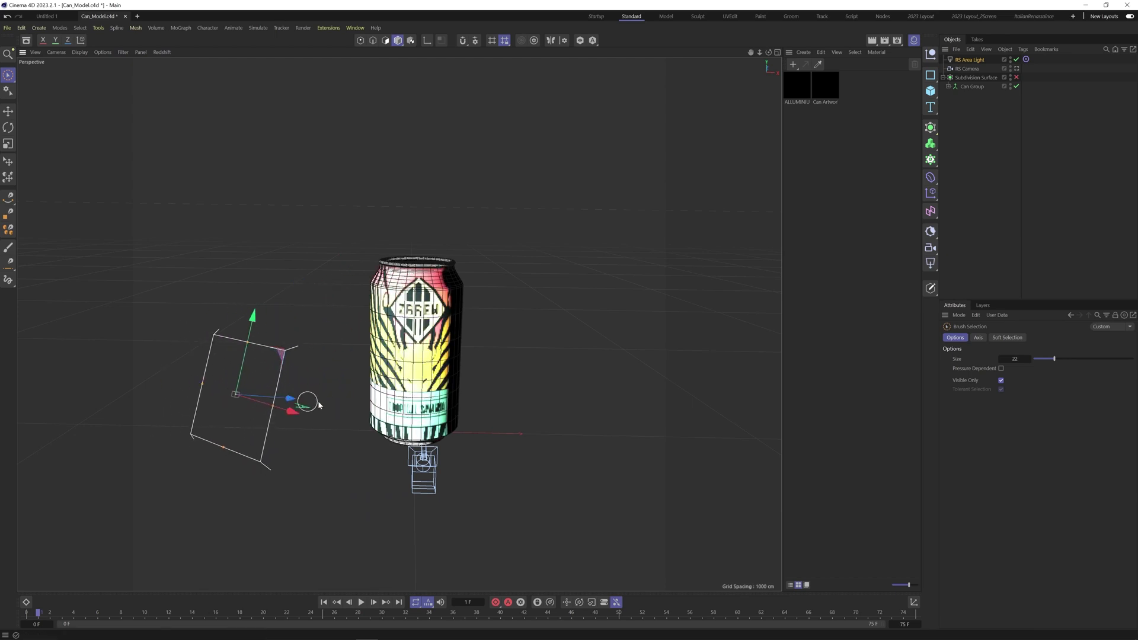
pyautogui.click(975, 62)
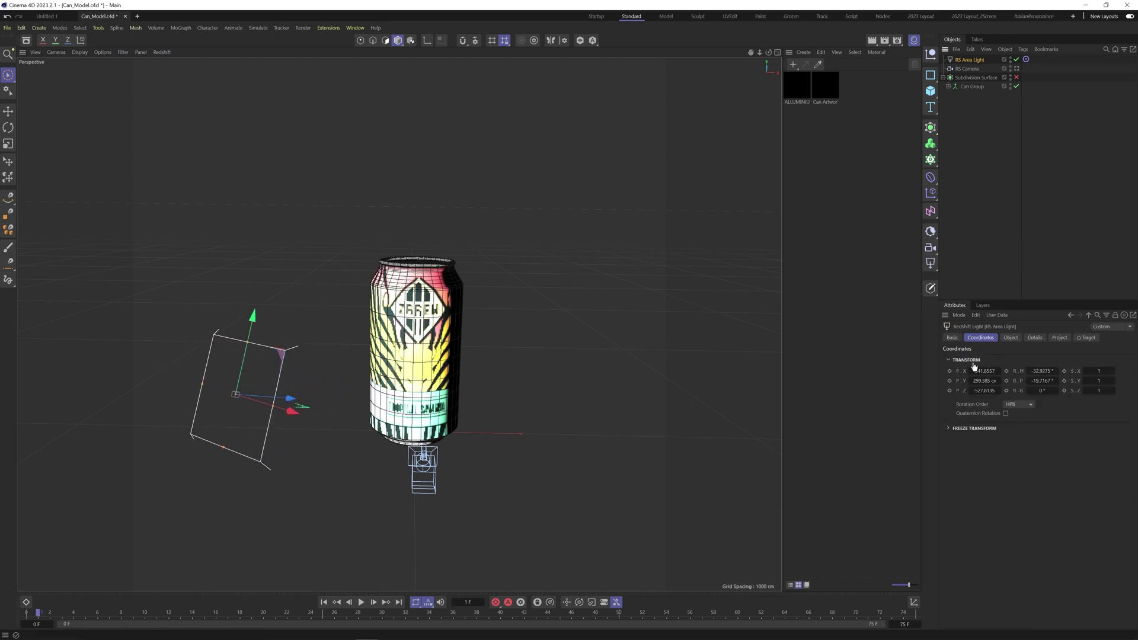
pyautogui.click(984, 371)
pyautogui.write('-1000')
pyautogui.press('Tab')
pyautogui.write('250')
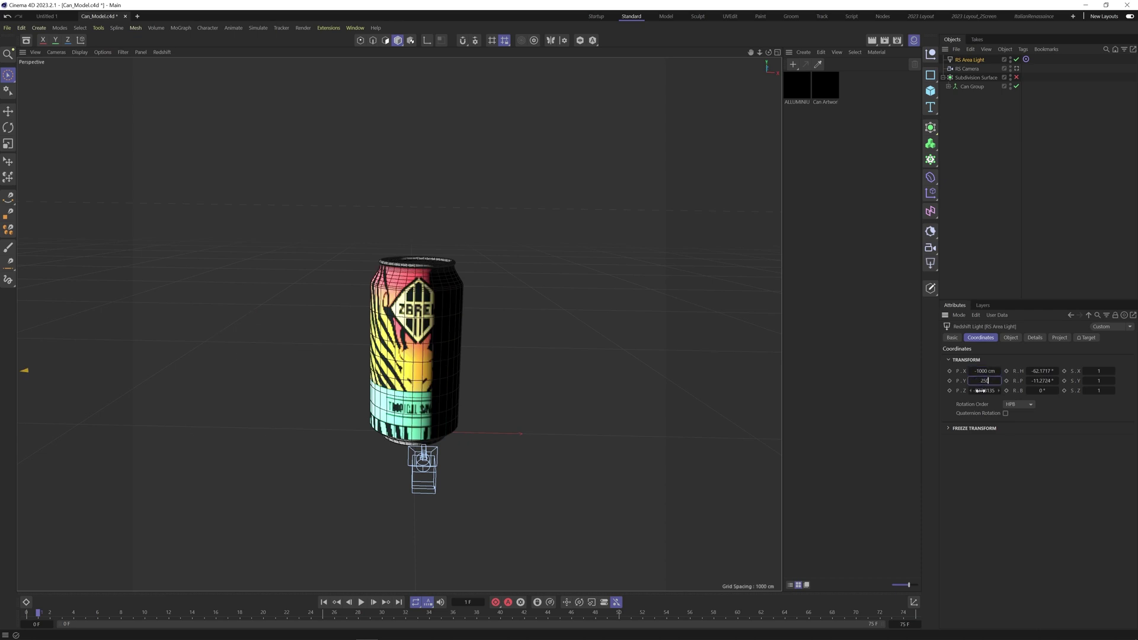
pyautogui.press('Tab')
pyautogui.write('-500')
pyautogui.press('Return')
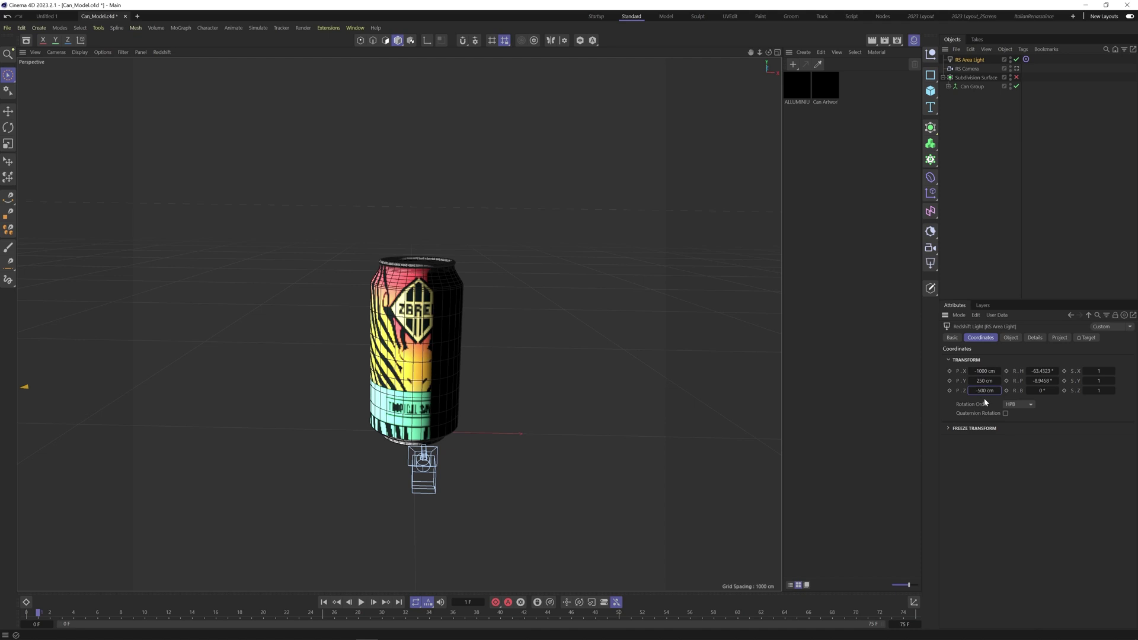
# Step: Set the area light's intensity to 1
pyautogui.click(1010, 338)
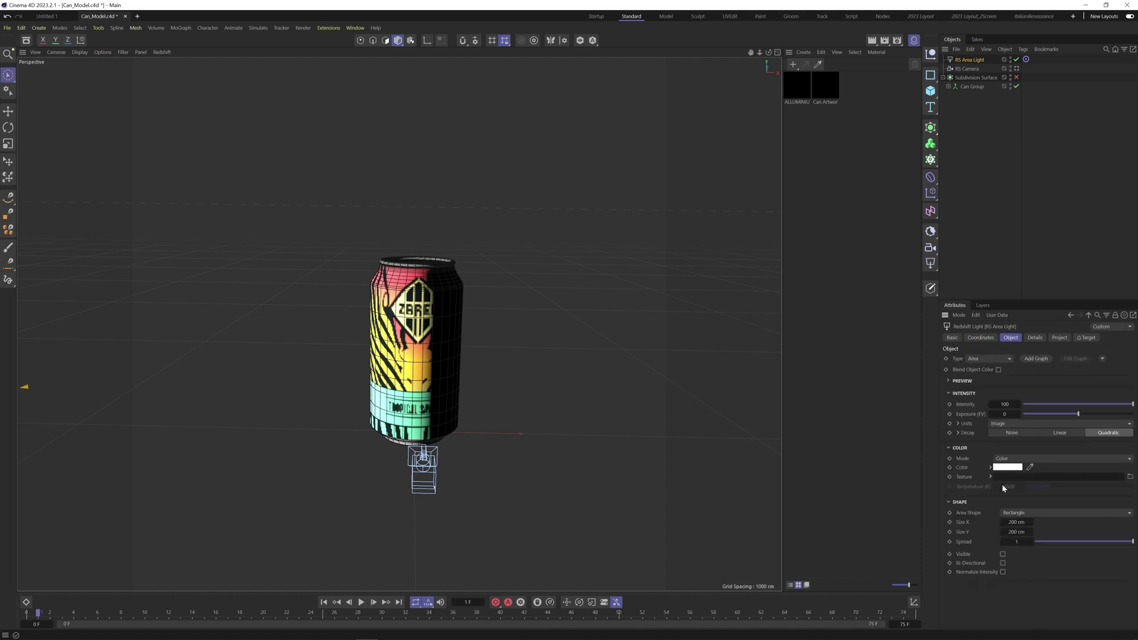
pyautogui.click(1004, 404)
pyautogui.write('1')
pyautogui.press('Return')
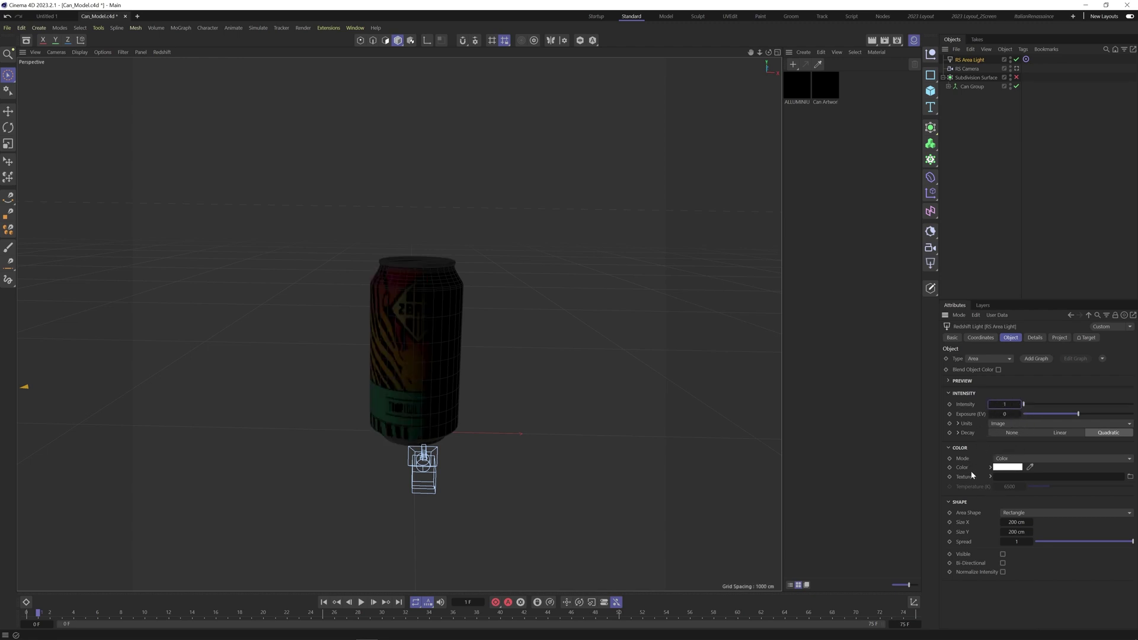
# Step: Set the area light's shape to 500 cm in X and 1000 cm in Y, with a spread of 0.5
pyautogui.click(1012, 522)
pyautogui.write('500')
pyautogui.click(1013, 532)
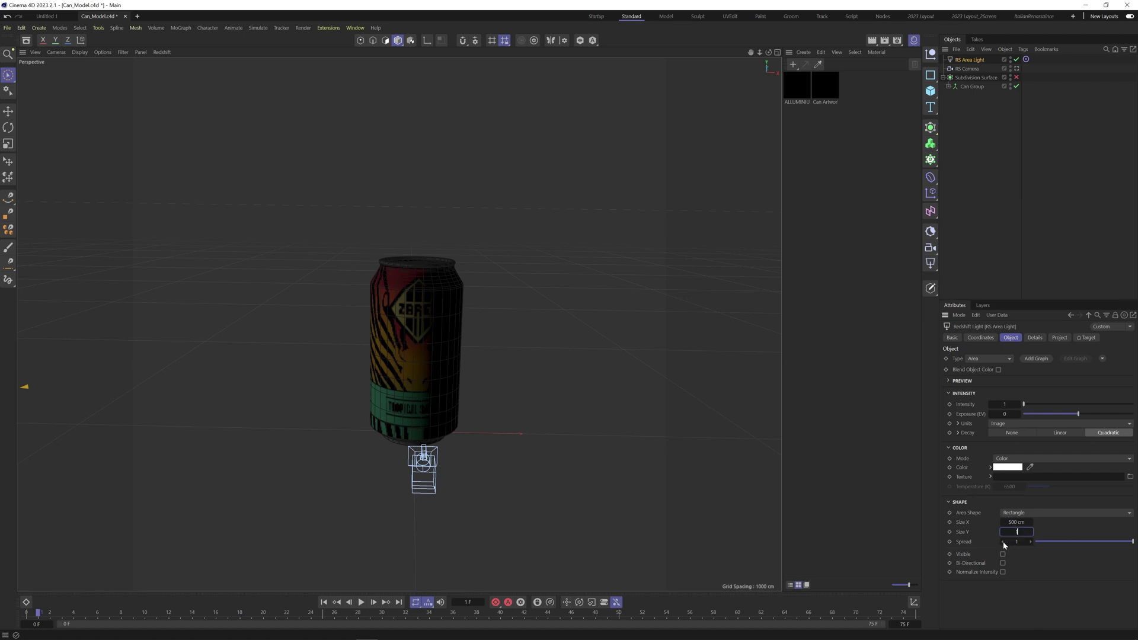
pyautogui.press('Return')
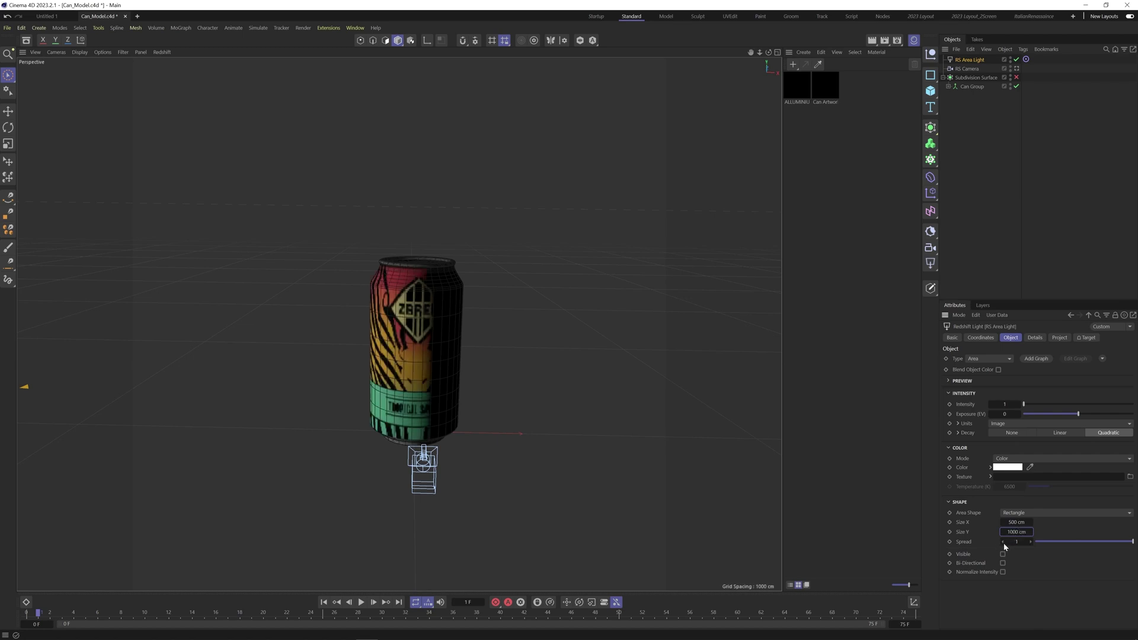
pyautogui.click(1017, 543)
pyautogui.click(1021, 543)
pyautogui.write('0.5')
pyautogui.press('Return')
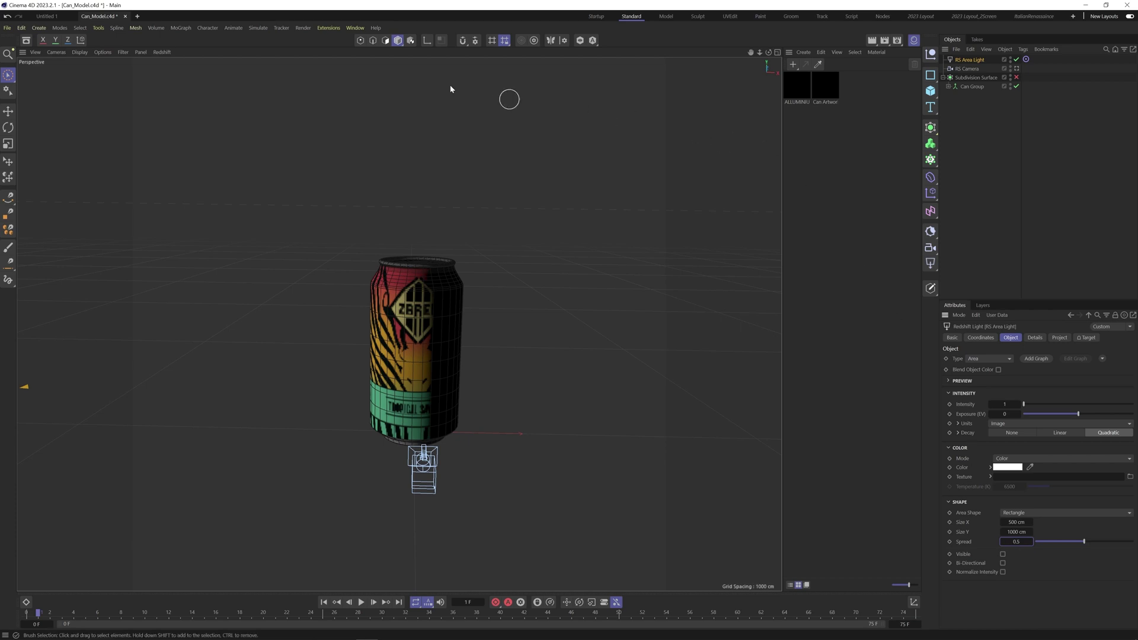
# Step: Start a live render in the Redshift RenderView and look through the RS Camera again
pyautogui.moveTo(369, 639)
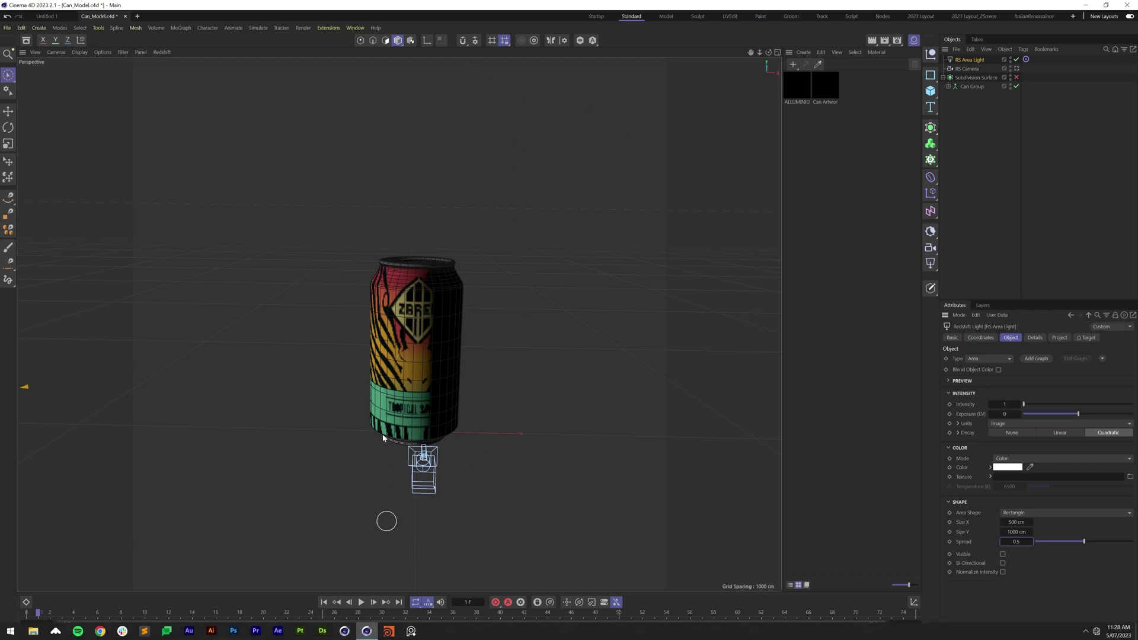
pyautogui.click(356, 28)
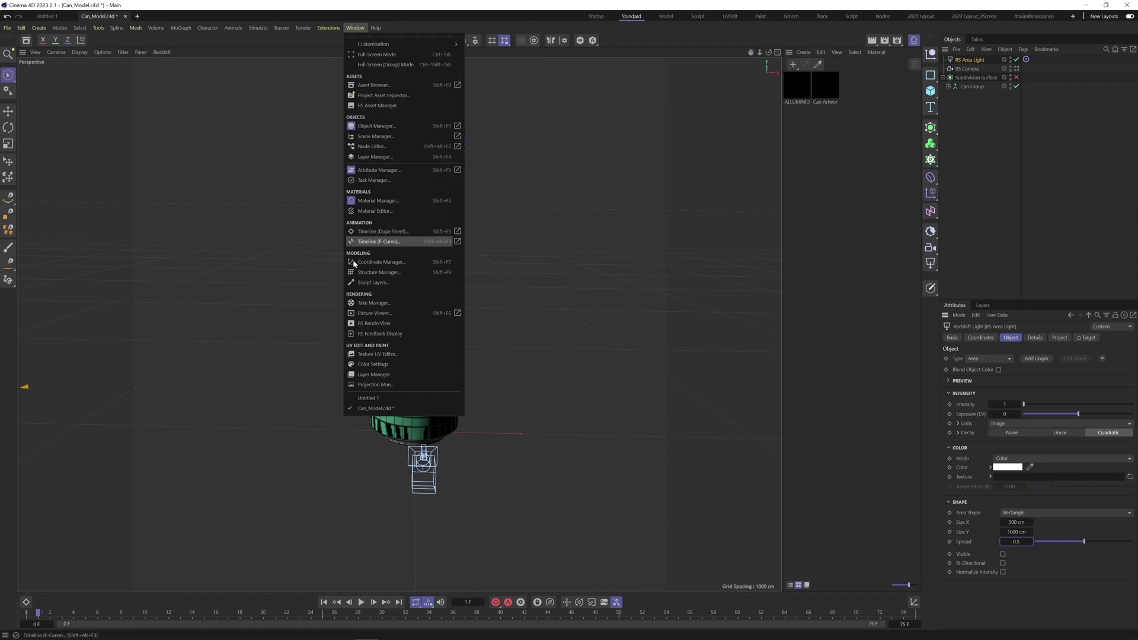
pyautogui.click(391, 325)
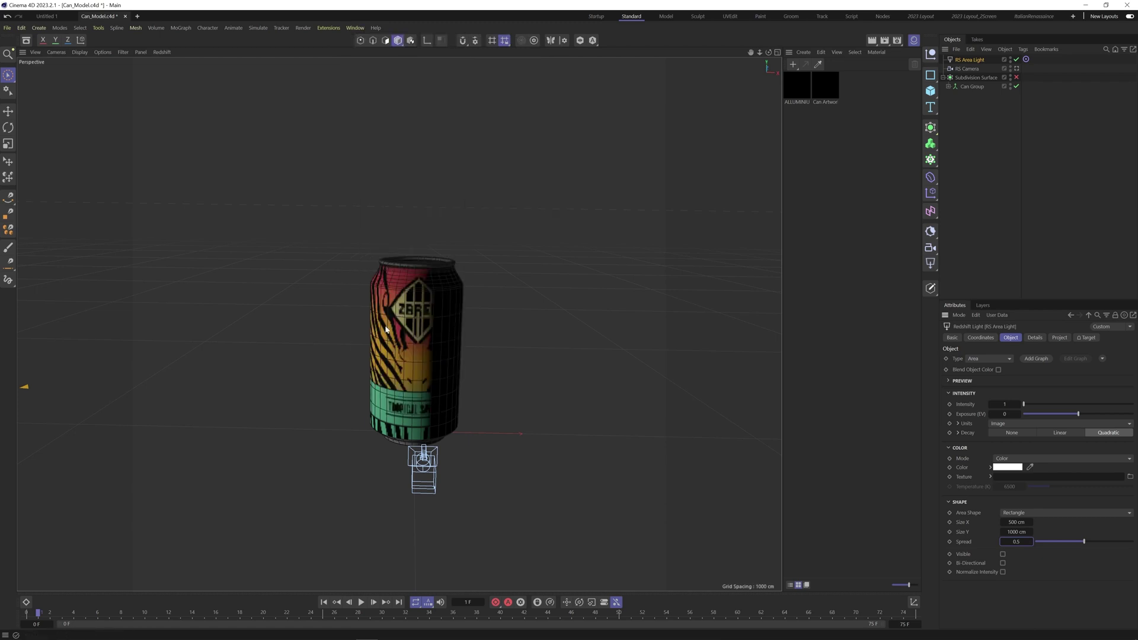
pyautogui.moveTo(518, 316); pyautogui.dragTo(741, 232)
pyautogui.click(629, 266)
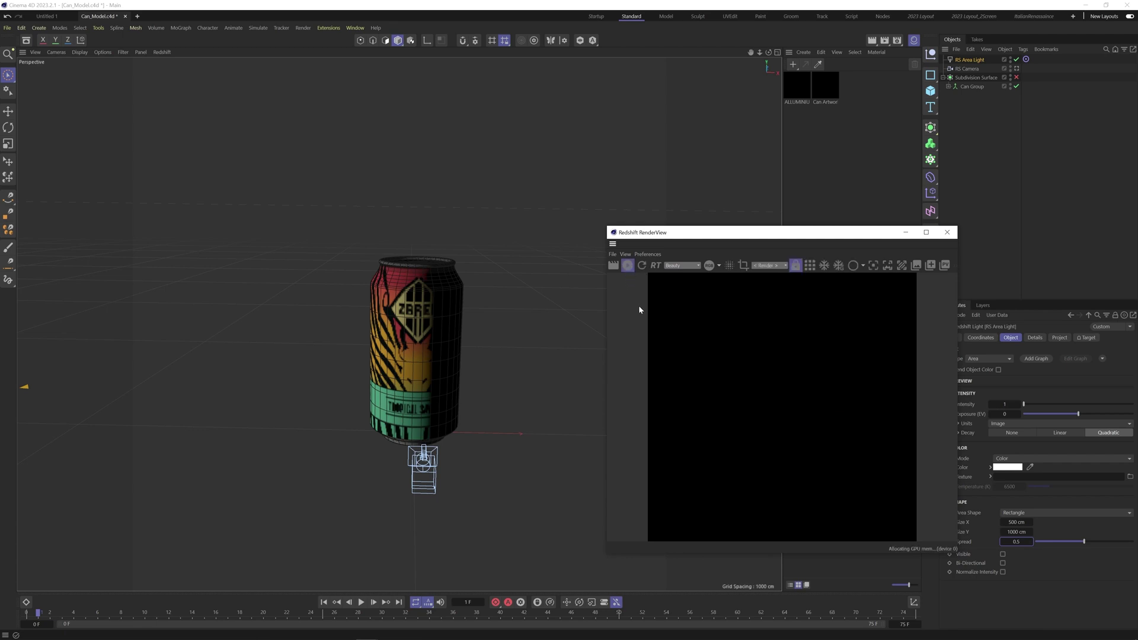
pyautogui.moveTo(690, 232); pyautogui.dragTo(658, 265)
pyautogui.click(1016, 68)
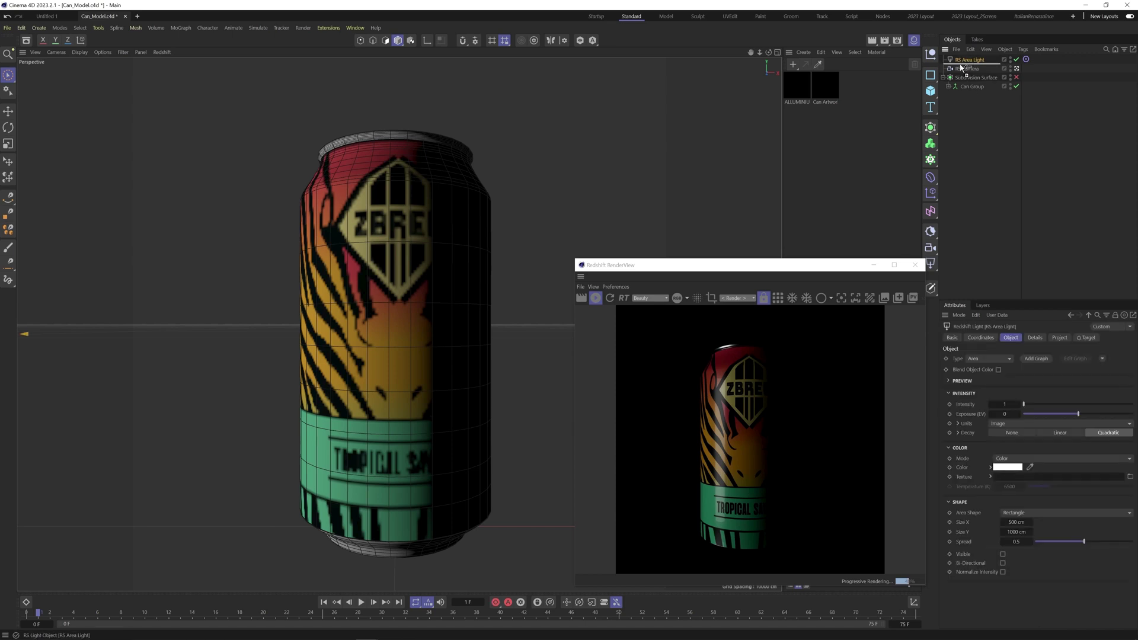
# Step: Duplicate the area light and set the copy's X position to 1000 cm on the opposite side of the can
pyautogui.keyDown('ctrl'); pyautogui.moveTo(961, 68); pyautogui.dragTo(963, 70); pyautogui.keyUp('ctrl')
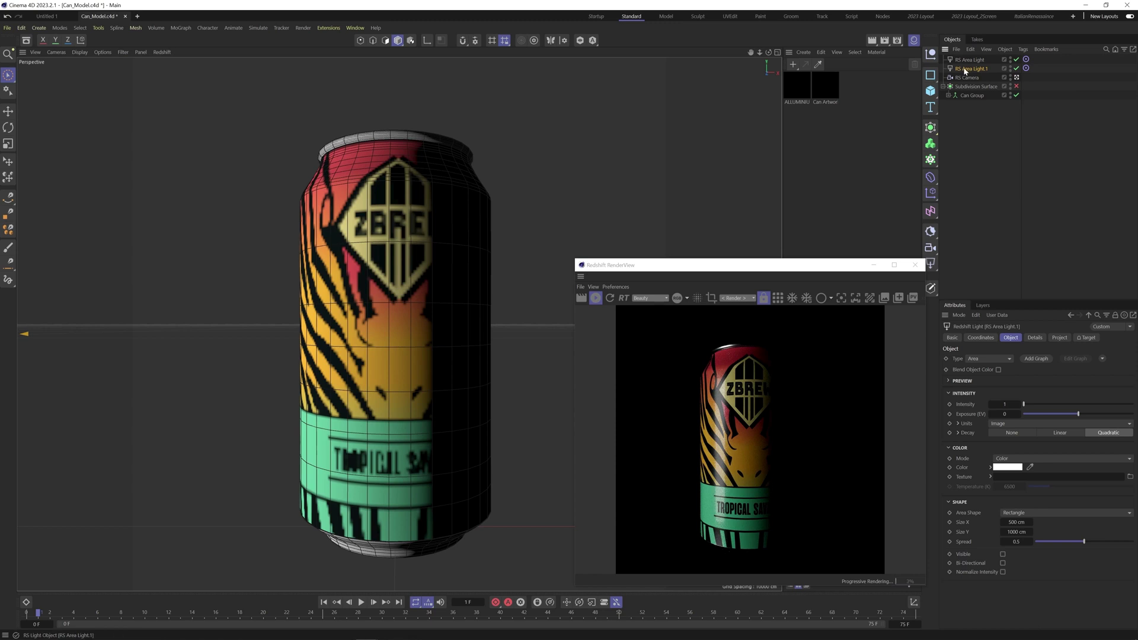
pyautogui.click(987, 339)
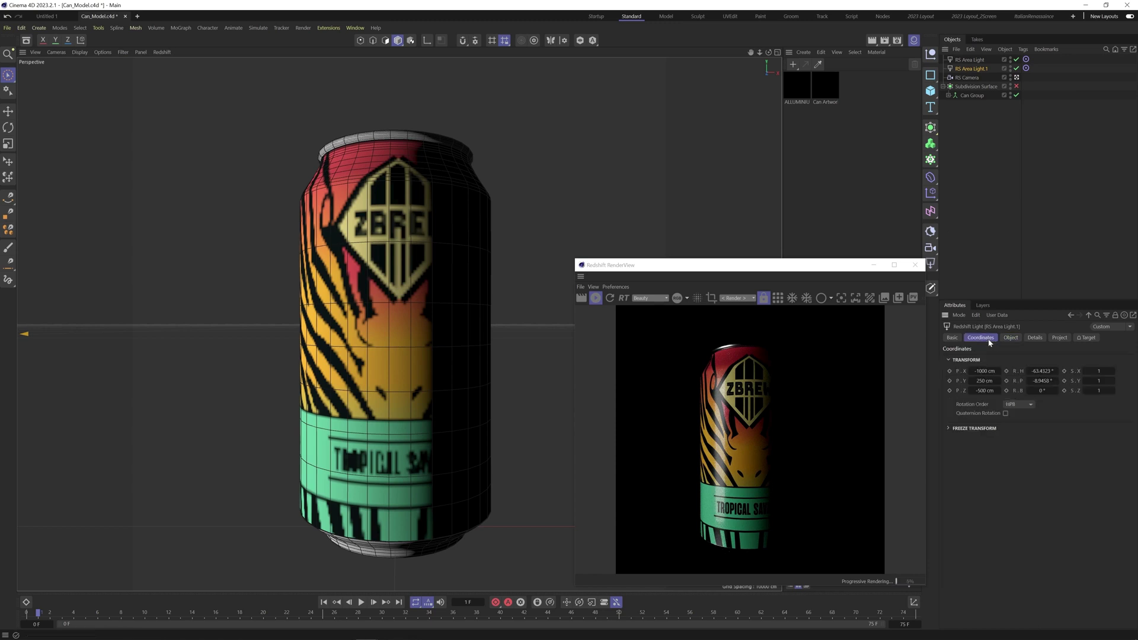
pyautogui.click(979, 371)
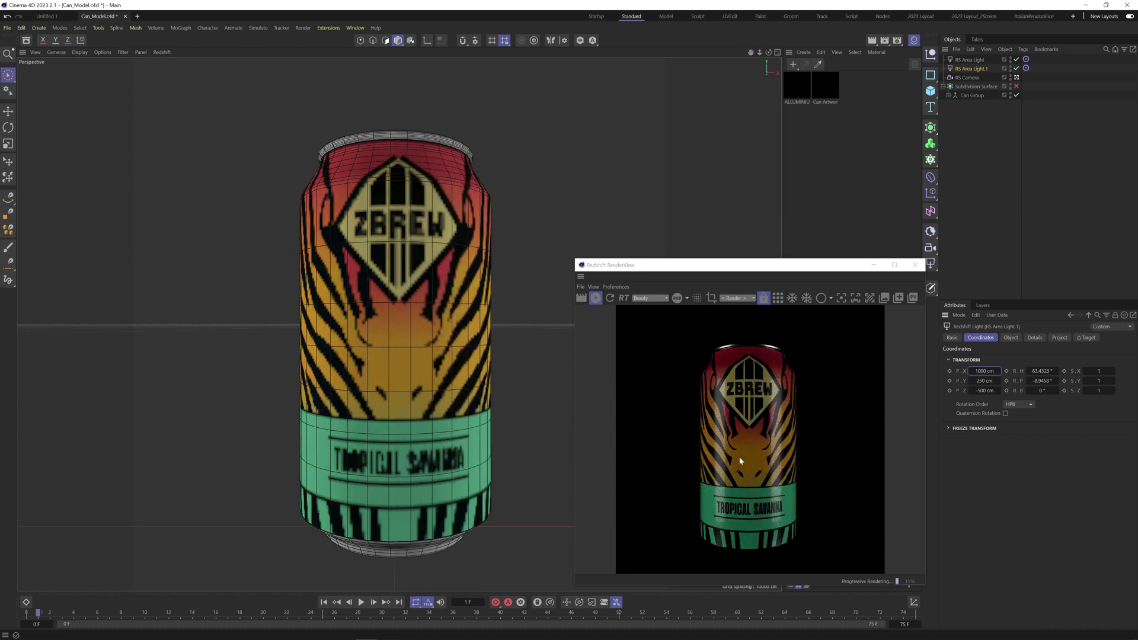
# Step: Enable the Subdivision Surface on the can model
pyautogui.click(1016, 86)
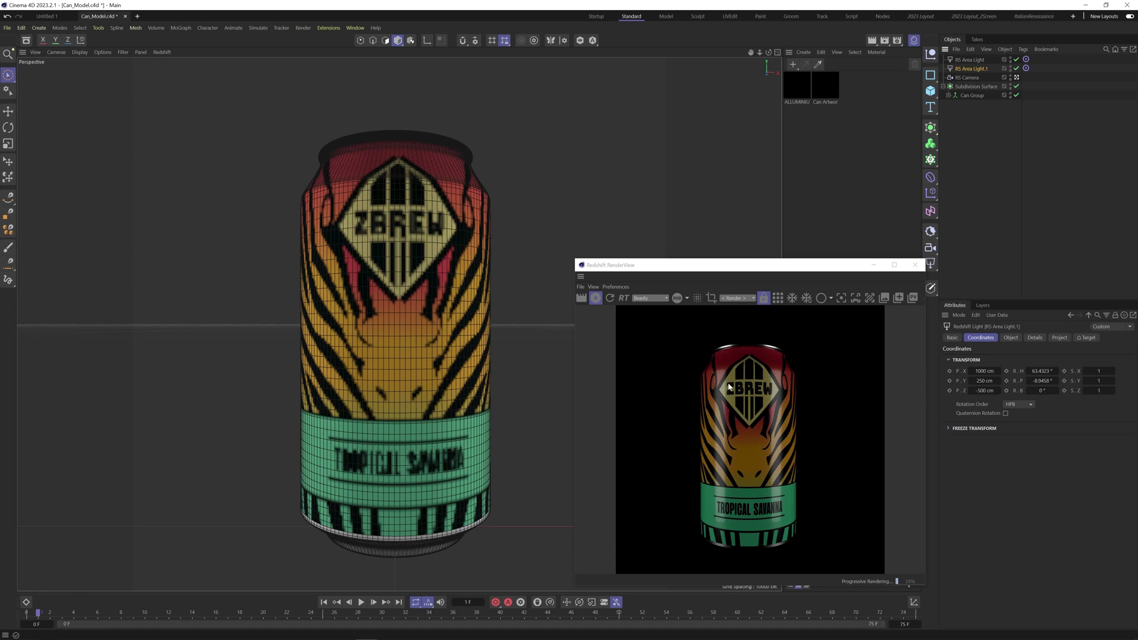
pyautogui.click(1010, 125)
# Step: Duplicate both area lights together, placing the copies below them in the object list
pyautogui.click(969, 61)
pyautogui.click(958, 141)
pyautogui.keyDown('shift'); pyautogui.click(972, 68); pyautogui.keyUp('shift')
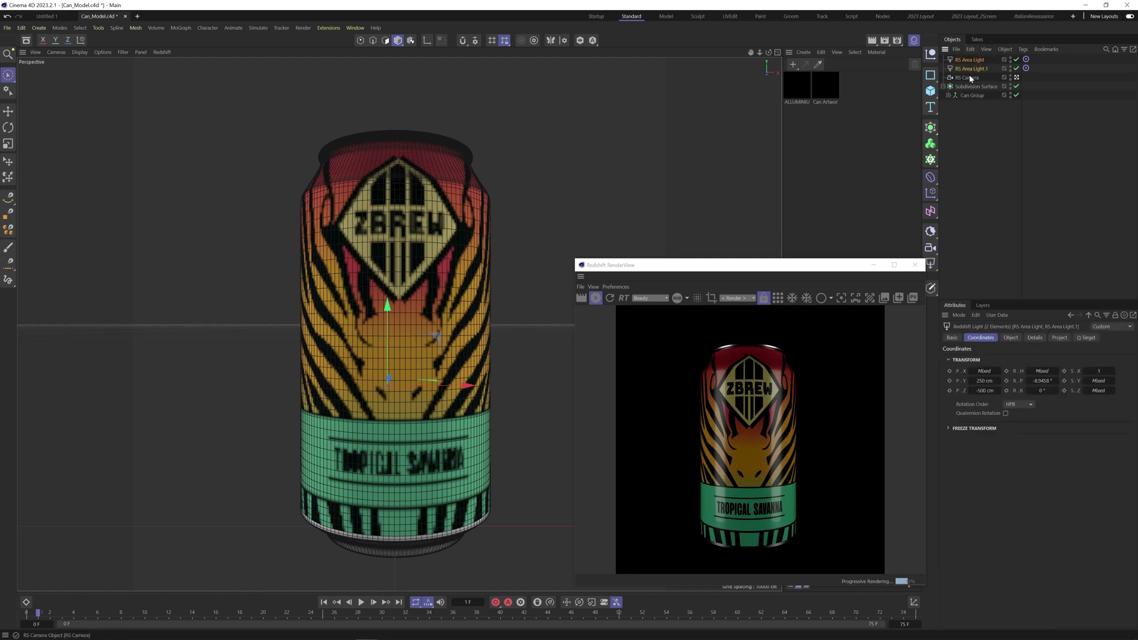
pyautogui.moveTo(970, 78); pyautogui.dragTo(969, 77)
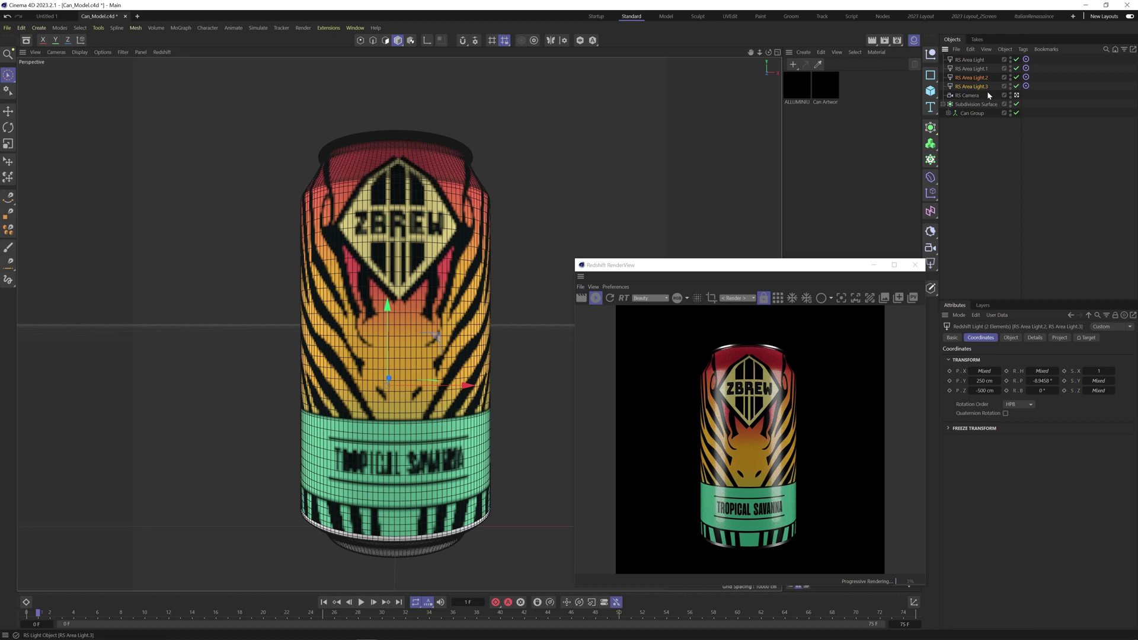
# Step: Set the Z position of the two copied area lights to 2000 cm
pyautogui.click(977, 391)
pyautogui.press('BackSpace')
pyautogui.write('10')
pyautogui.write('20')
pyautogui.press('Return')
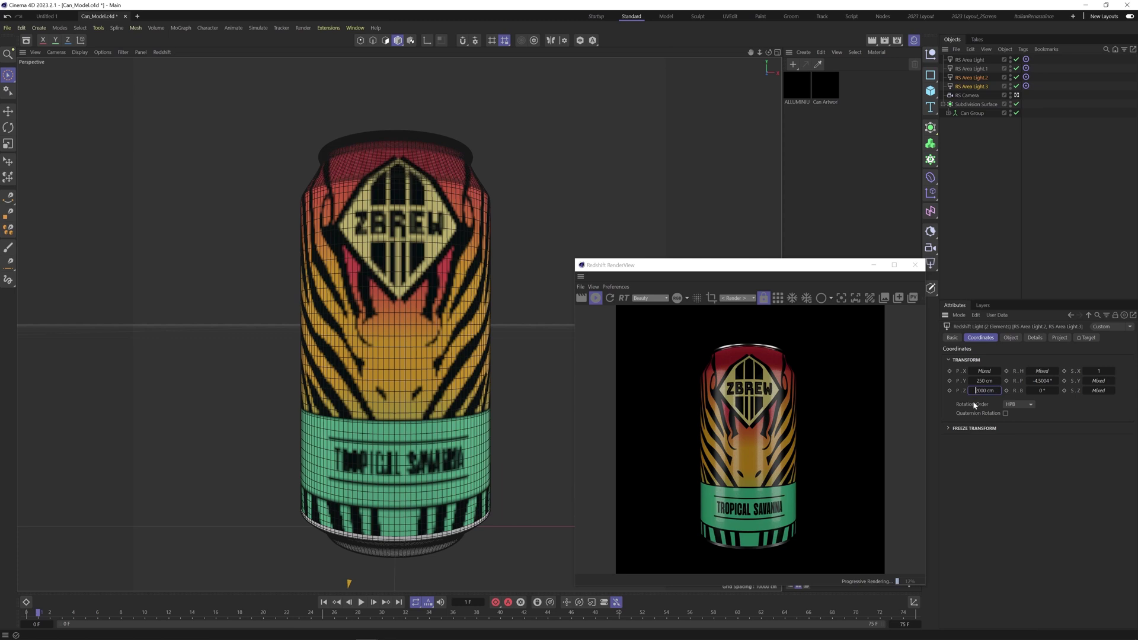
pyautogui.press('Return')
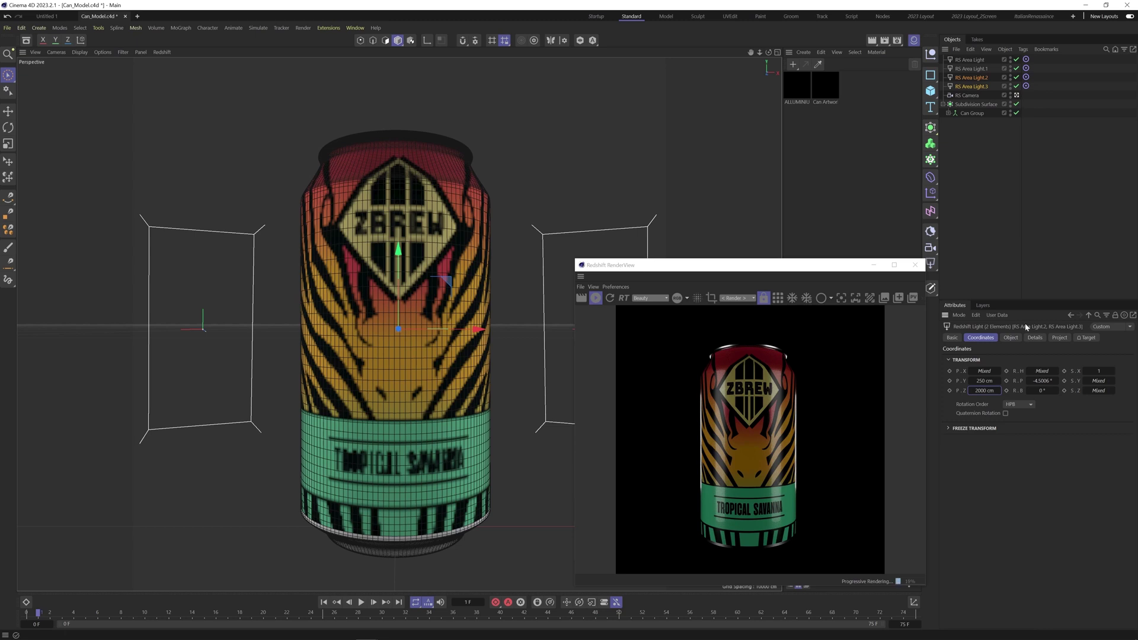
# Step: Increase Size Y of the two copied area lights so they extend well above and below the can
pyautogui.click(1010, 338)
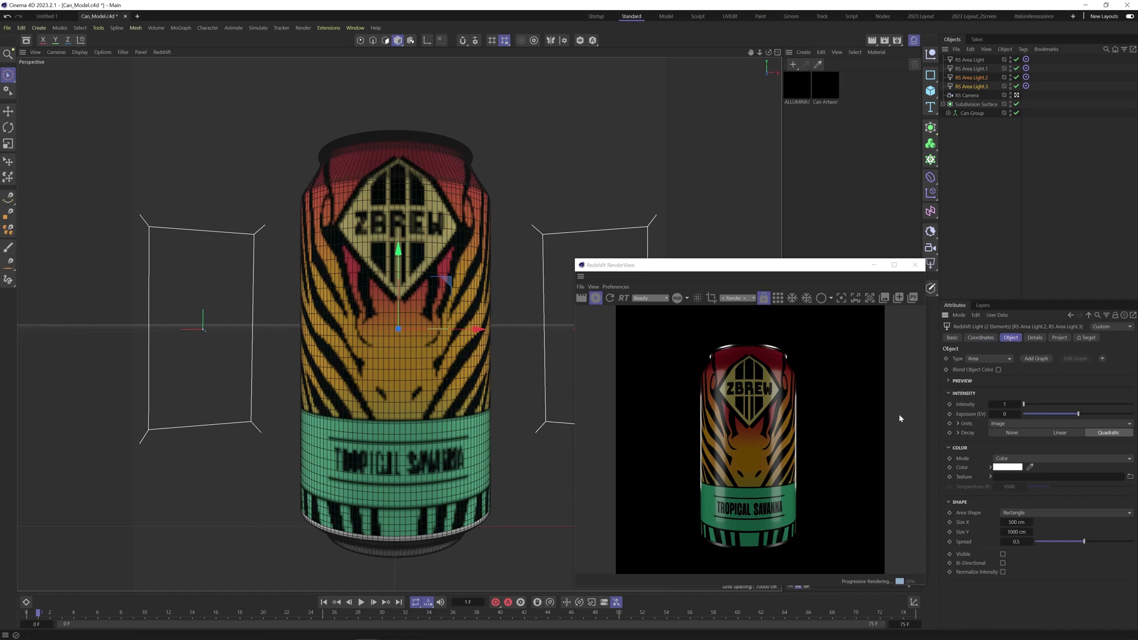
pyautogui.moveTo(1019, 532); pyautogui.dragTo(1078, 531)
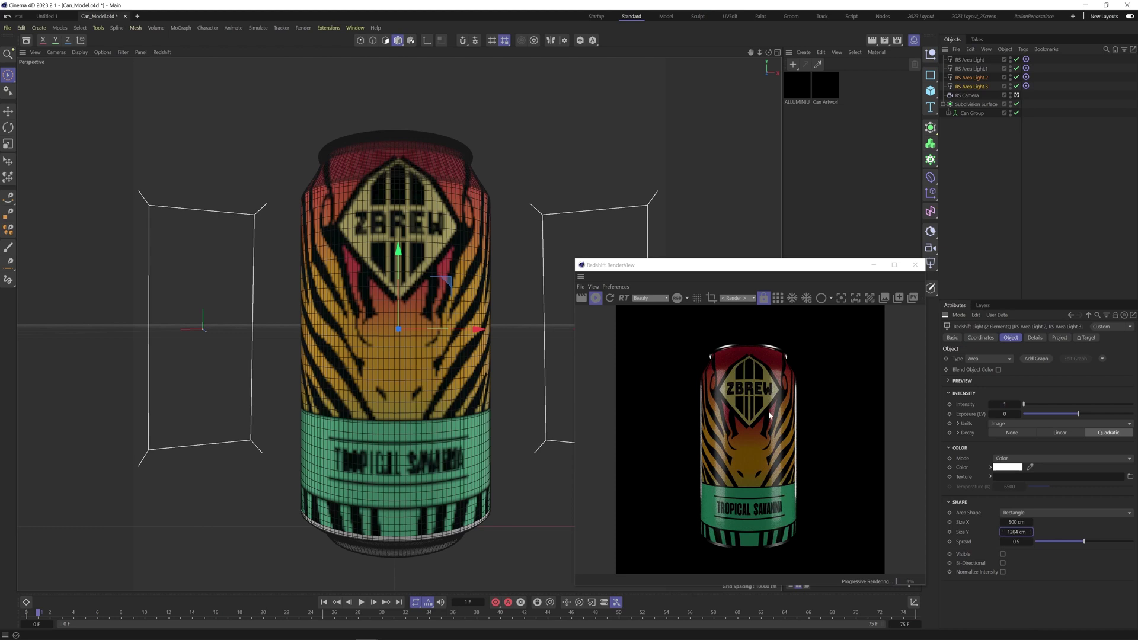
pyautogui.moveTo(1016, 532); pyautogui.dragTo(1093, 537)
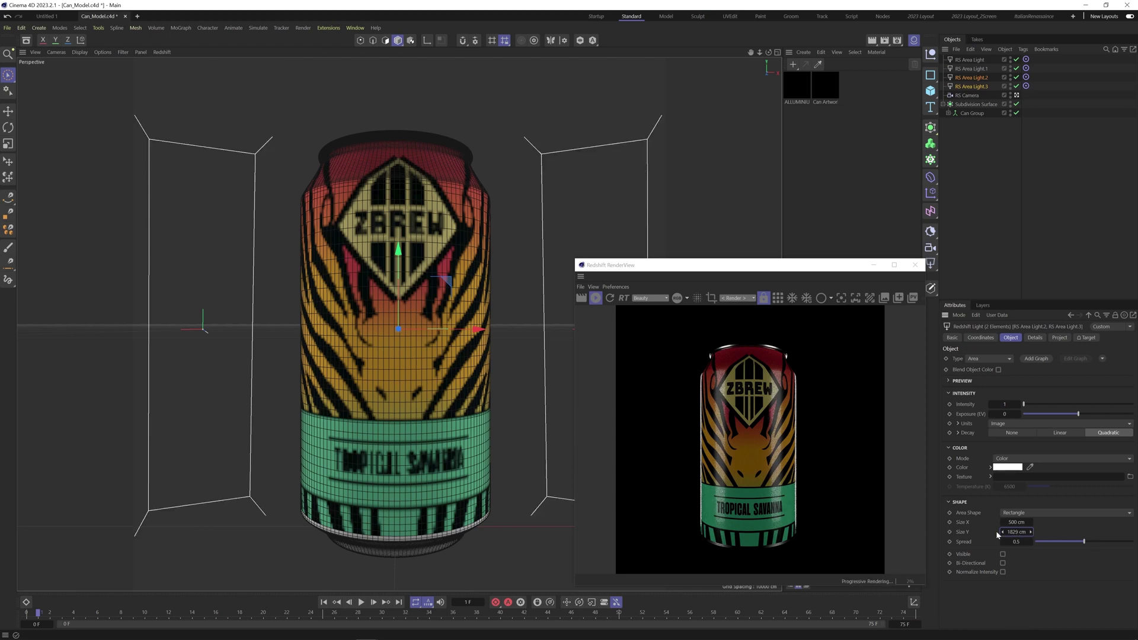
pyautogui.write('2000')
pyautogui.press('Return')
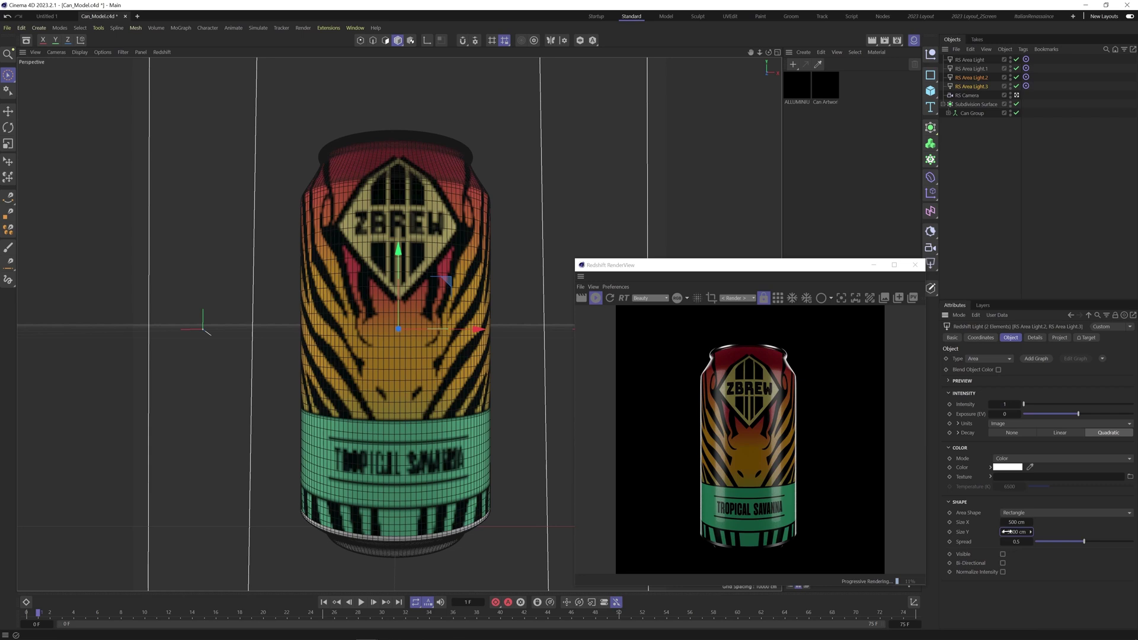
# Step: Deselect the lights, stop the live render and save the project
pyautogui.click(979, 240)
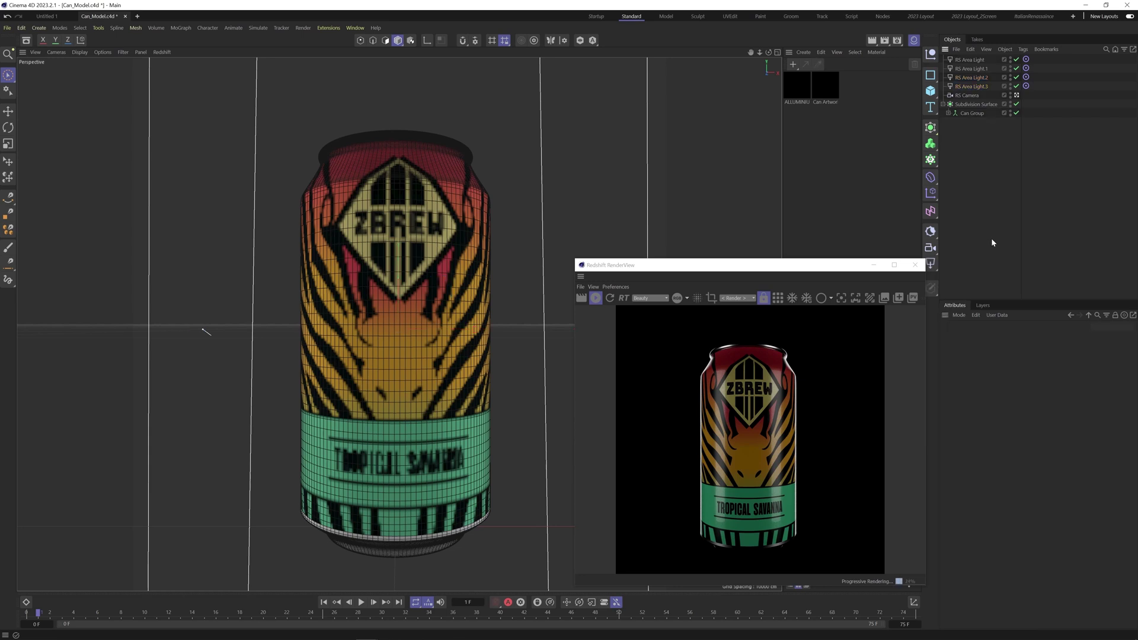
pyautogui.click(595, 298)
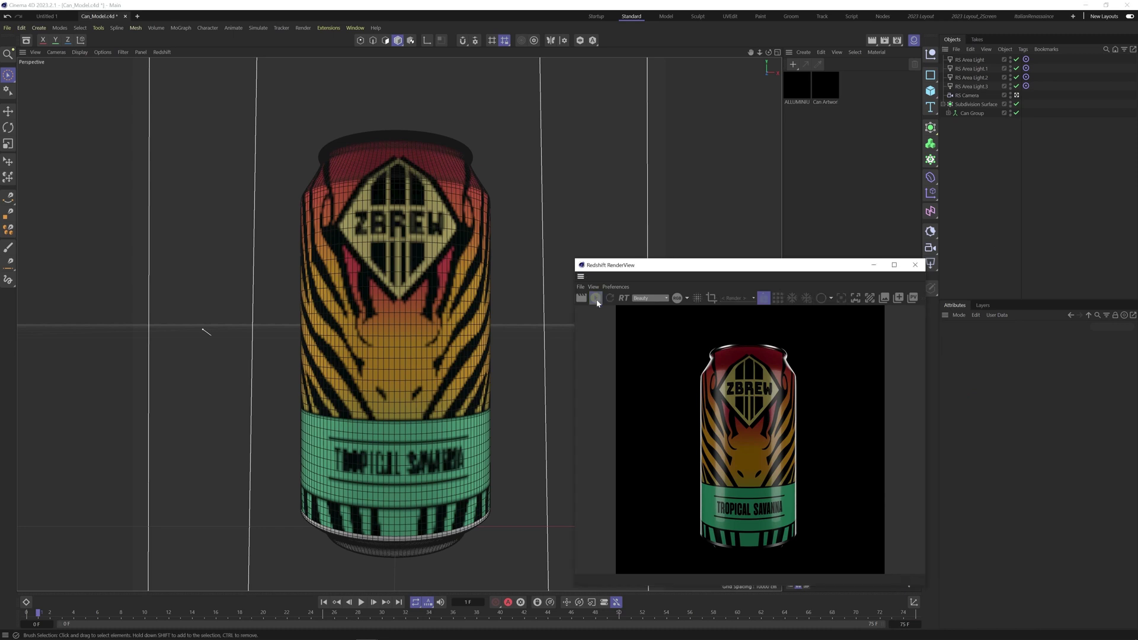
pyautogui.click(980, 221)
pyautogui.hotkey('ctrl', 's')
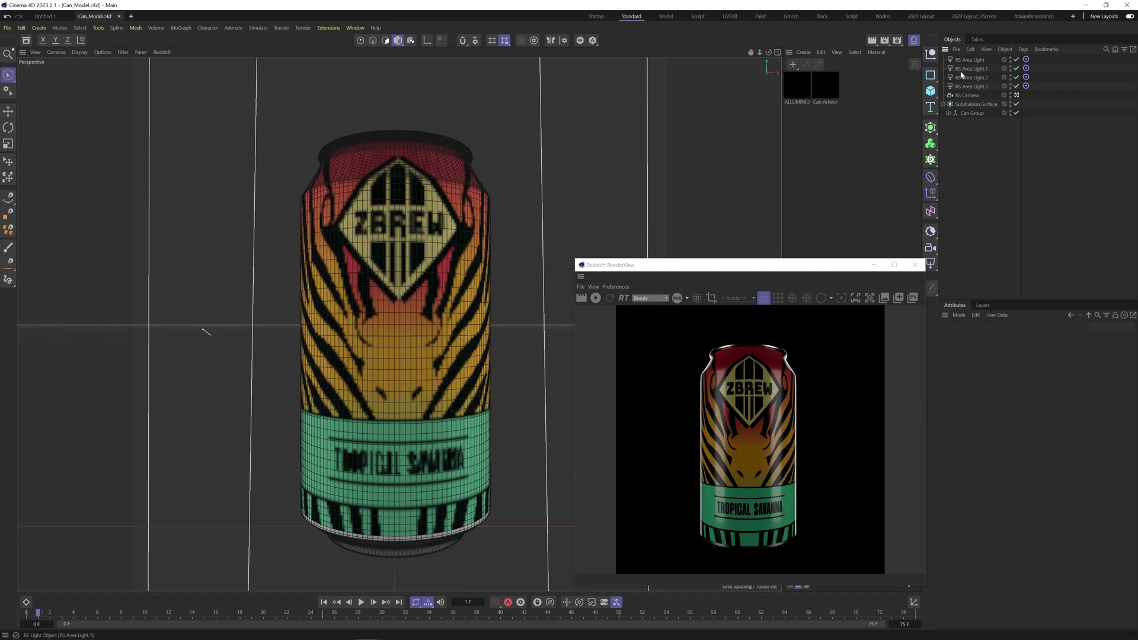
# Step: Add a Redshift dome light and set its intensity to 0.5 with the live render running
pyautogui.click(931, 264)
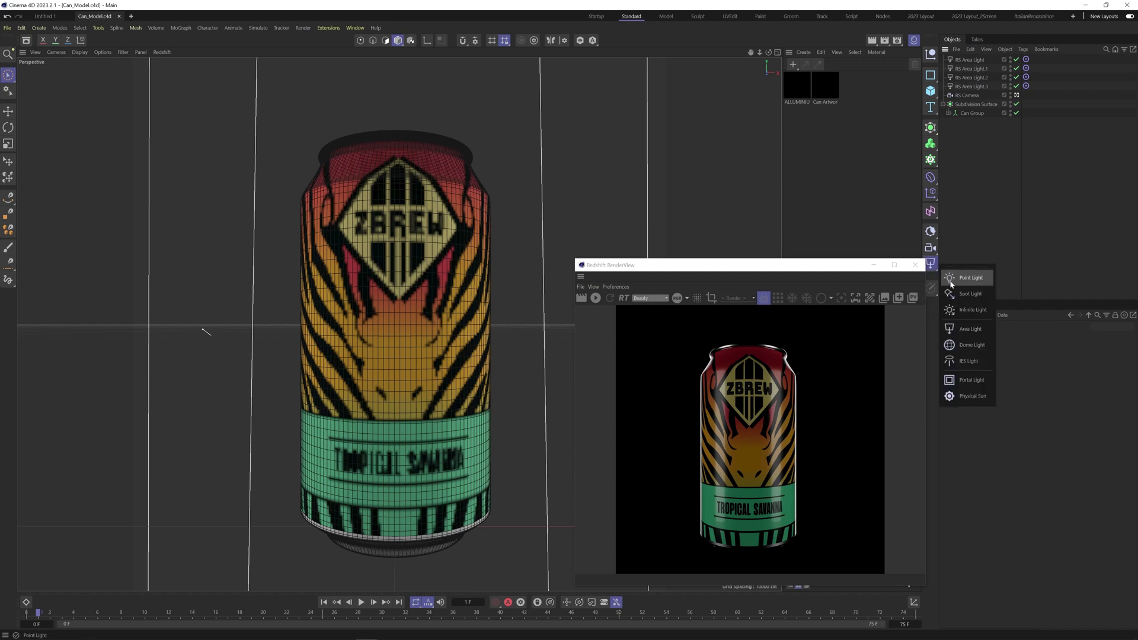
pyautogui.click(966, 344)
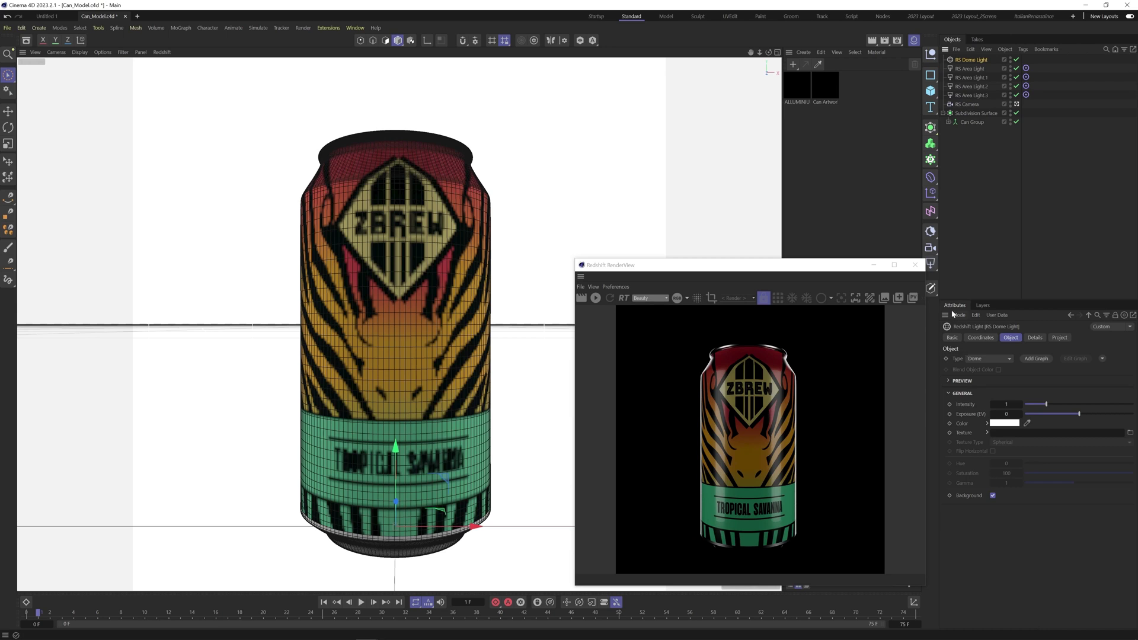
pyautogui.click(596, 300)
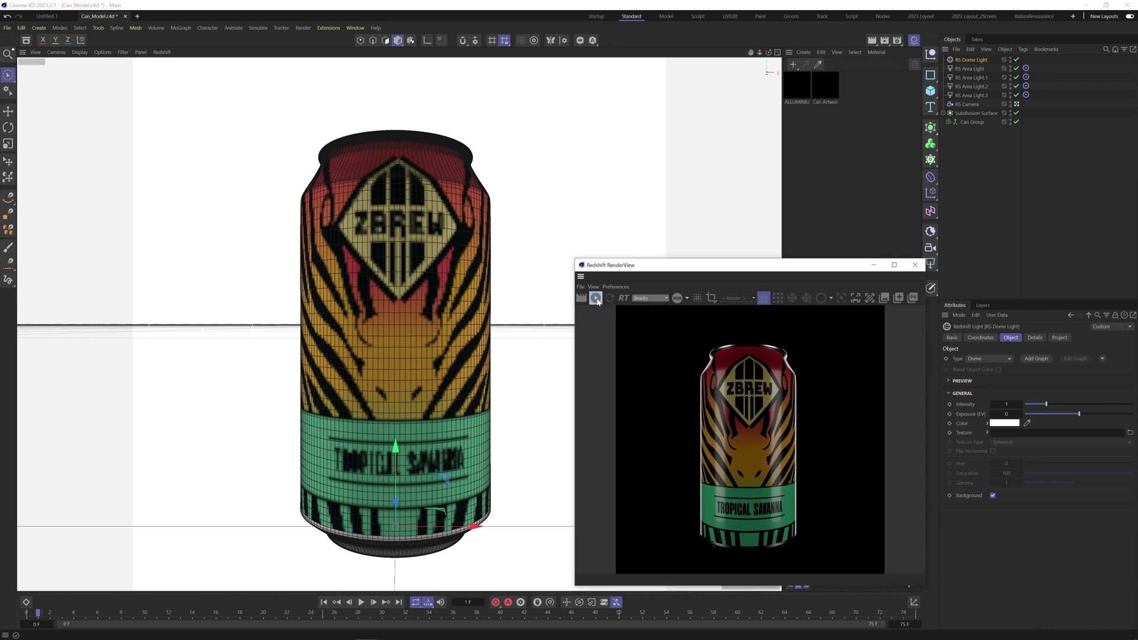
pyautogui.click(596, 298)
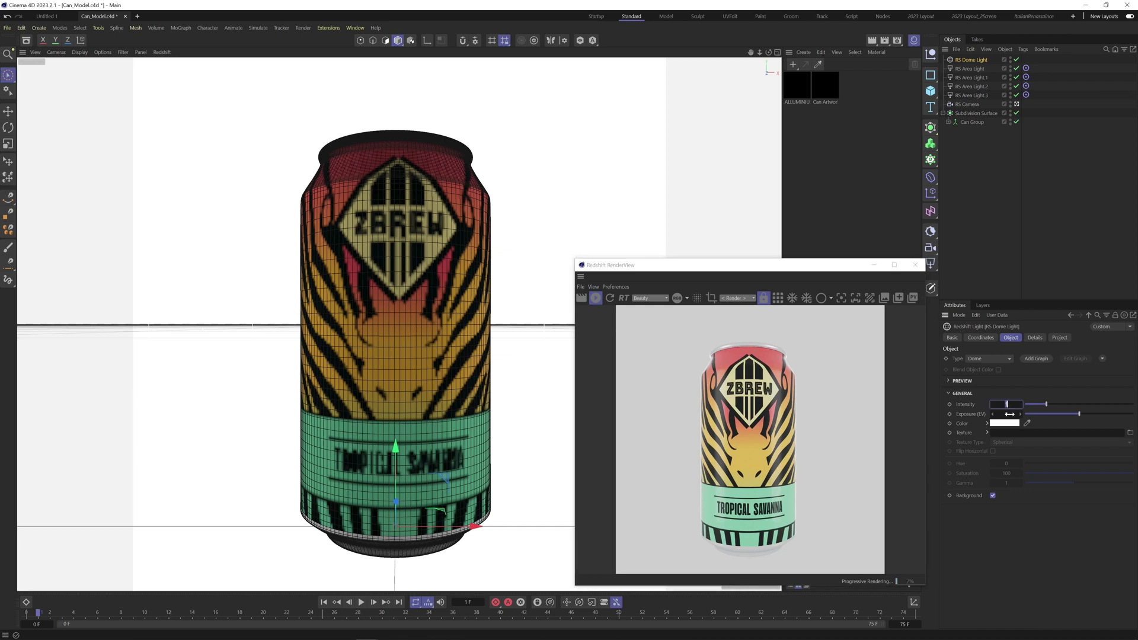
pyautogui.write('0.5')
pyautogui.press('Return')
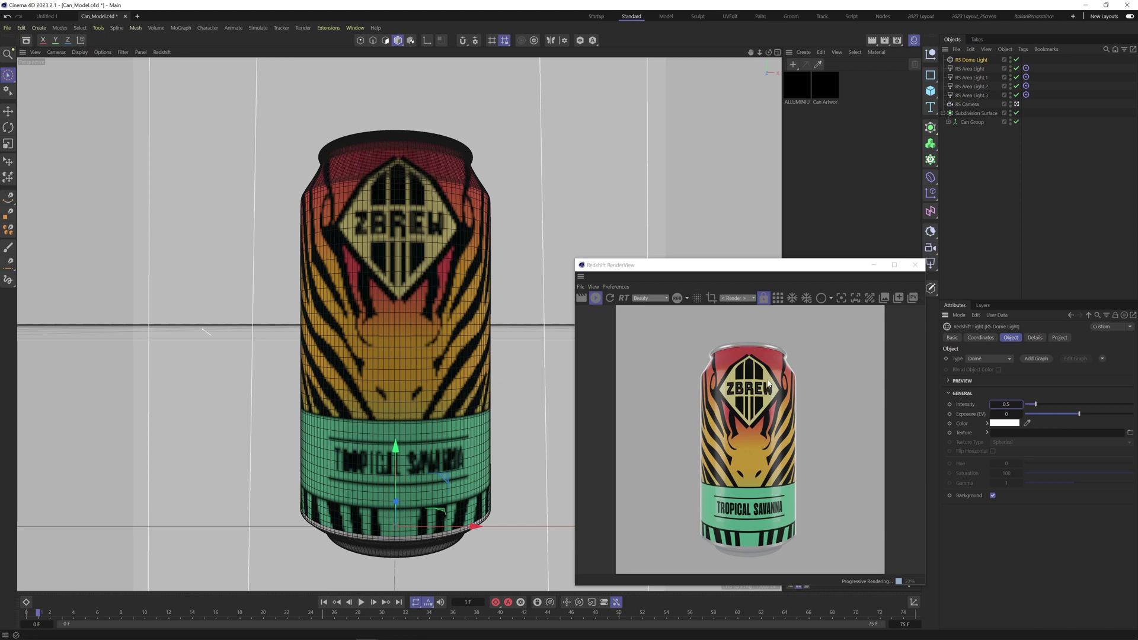
# Step: Try an intensity of 5 on the first two area lights and set it back to 1
pyautogui.click(970, 70)
pyautogui.keyDown('shift'); pyautogui.click(968, 78); pyautogui.keyUp('shift')
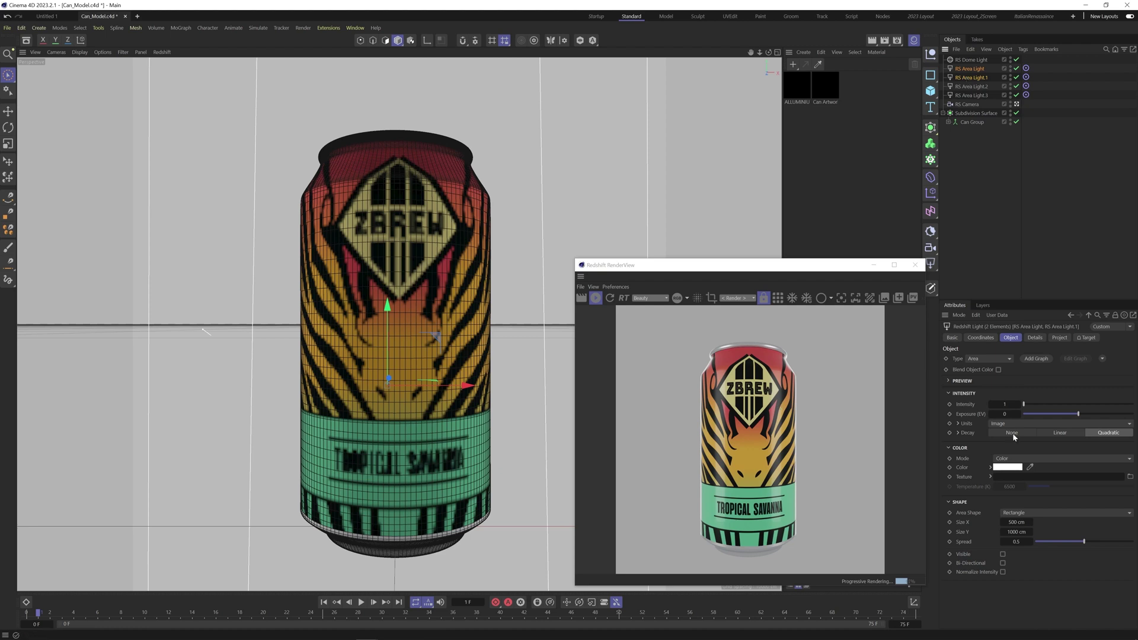
pyautogui.click(1009, 406)
pyautogui.write('5')
pyautogui.press('Return')
pyautogui.click(1000, 406)
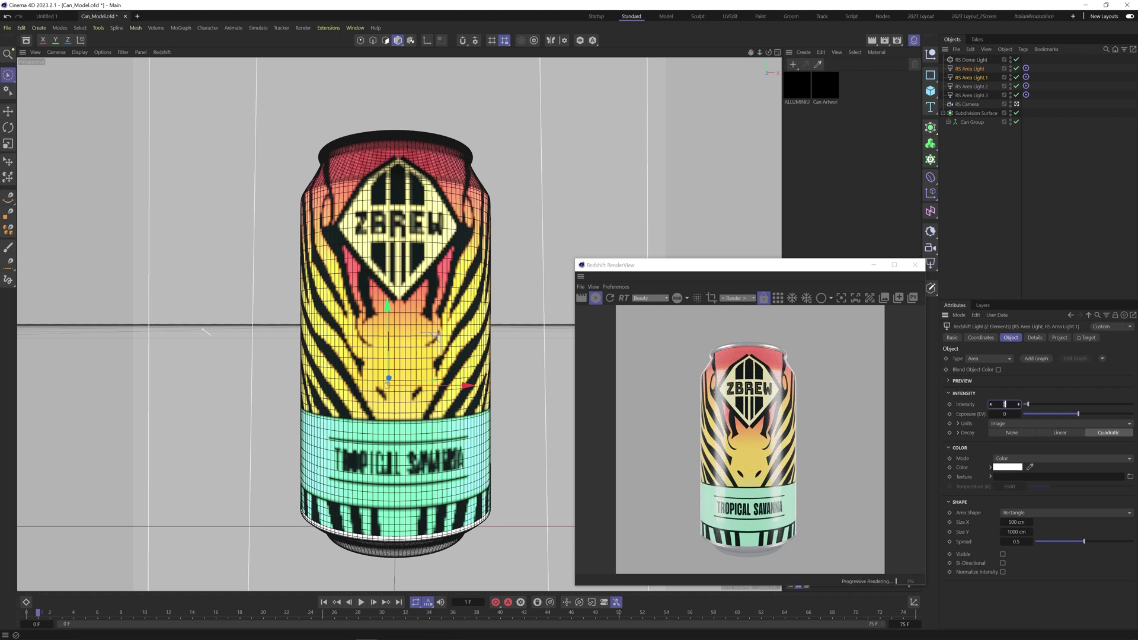
pyautogui.write('1')
pyautogui.press('Return')
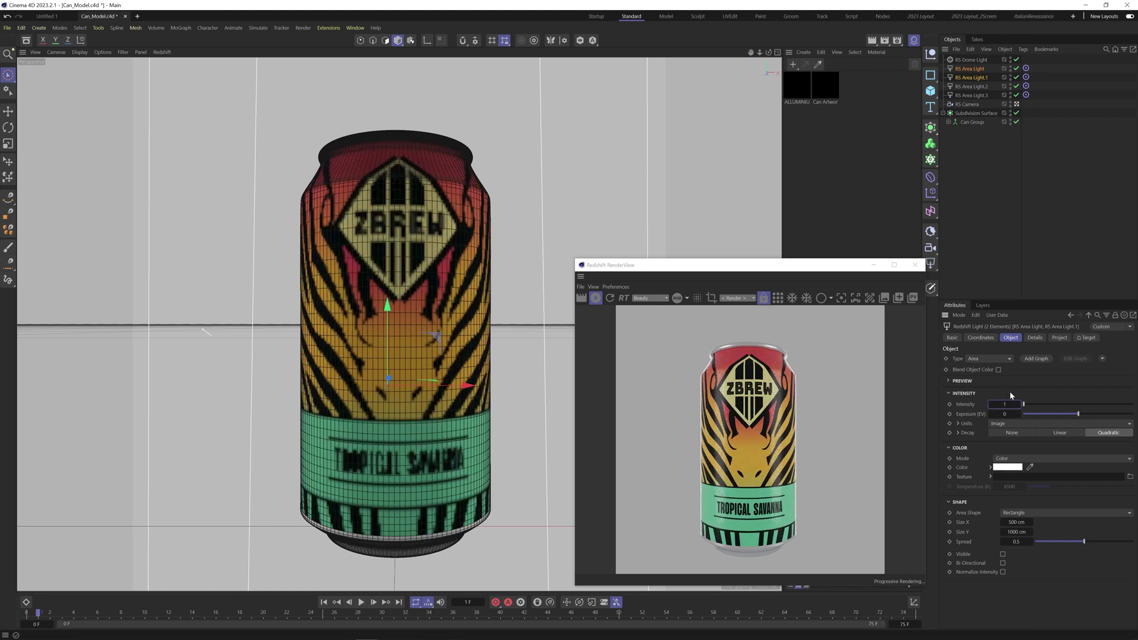
# Step: Set the Reflection contribution of the first two area lights to 2
pyautogui.click(1034, 338)
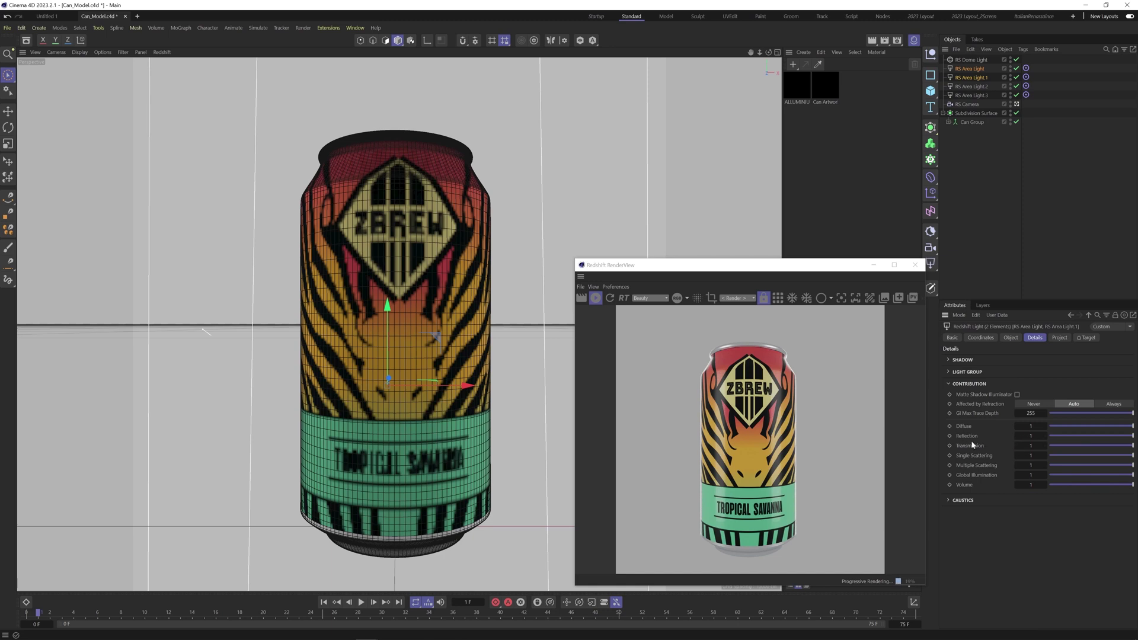
pyautogui.click(1033, 437)
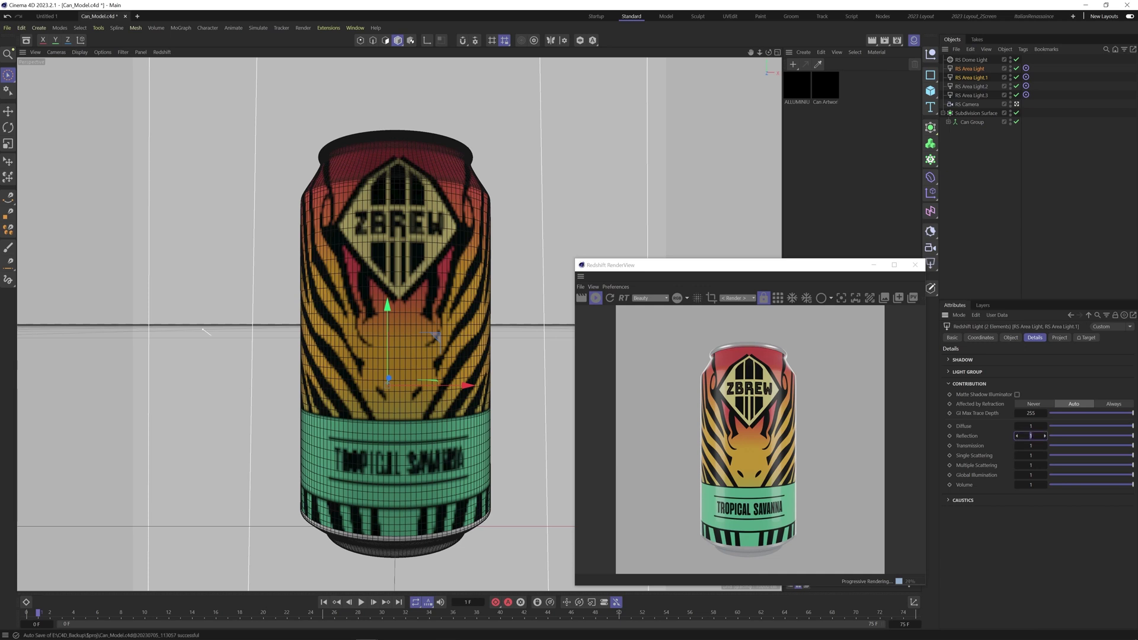
pyautogui.write('2')
pyautogui.press('Return')
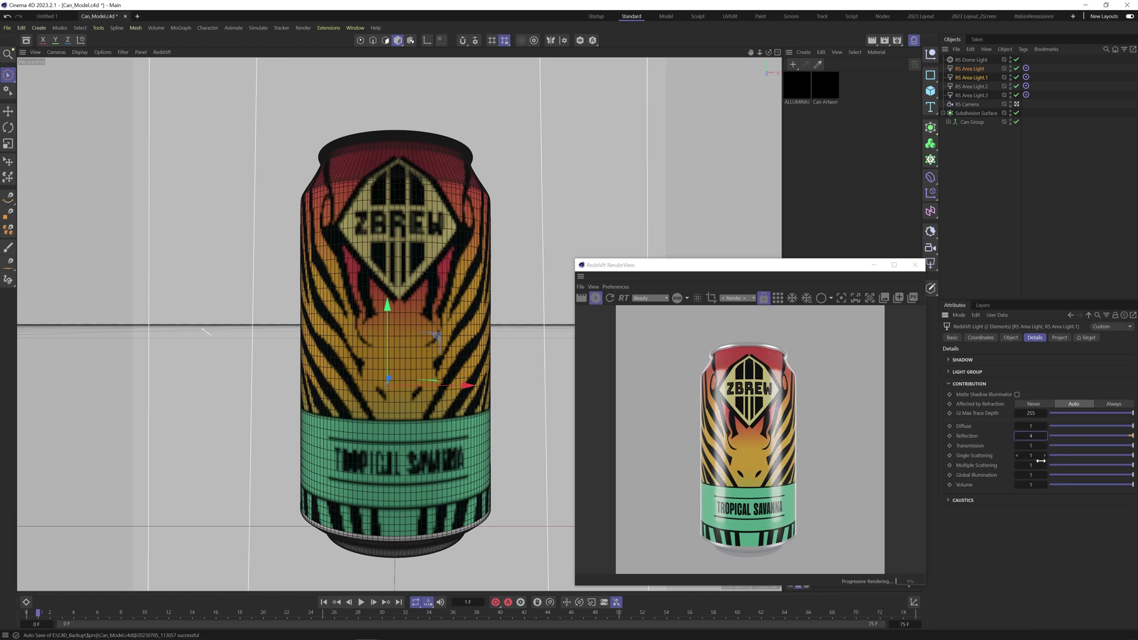
pyautogui.write('2')
pyautogui.press('Return')
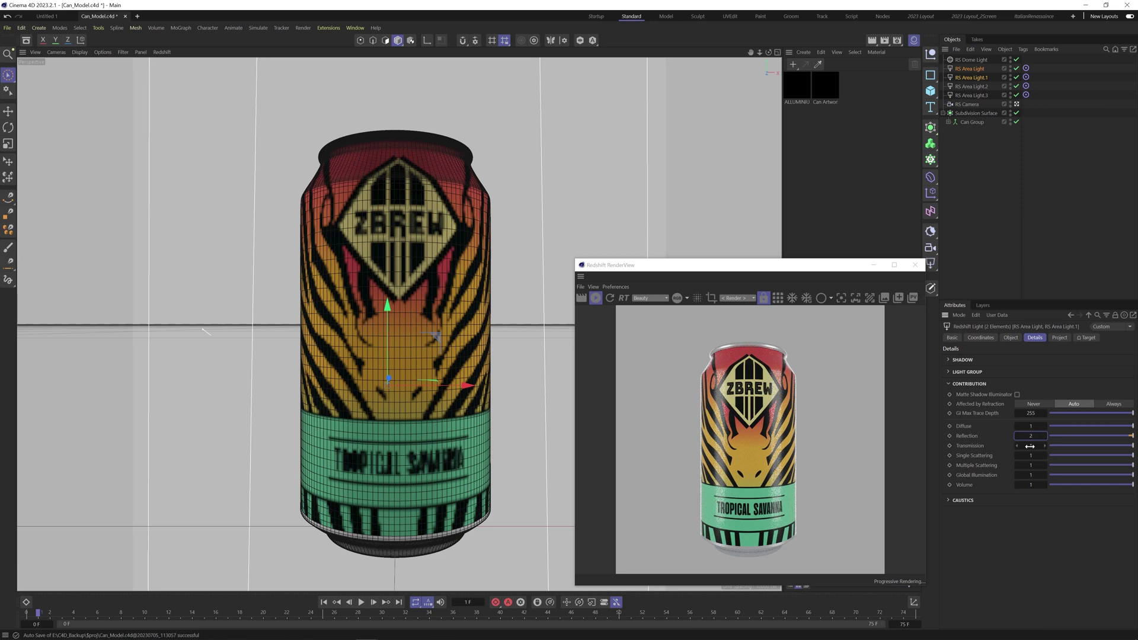
# Step: Stop the live render and save the project with the adjusted lighting
pyautogui.click(958, 210)
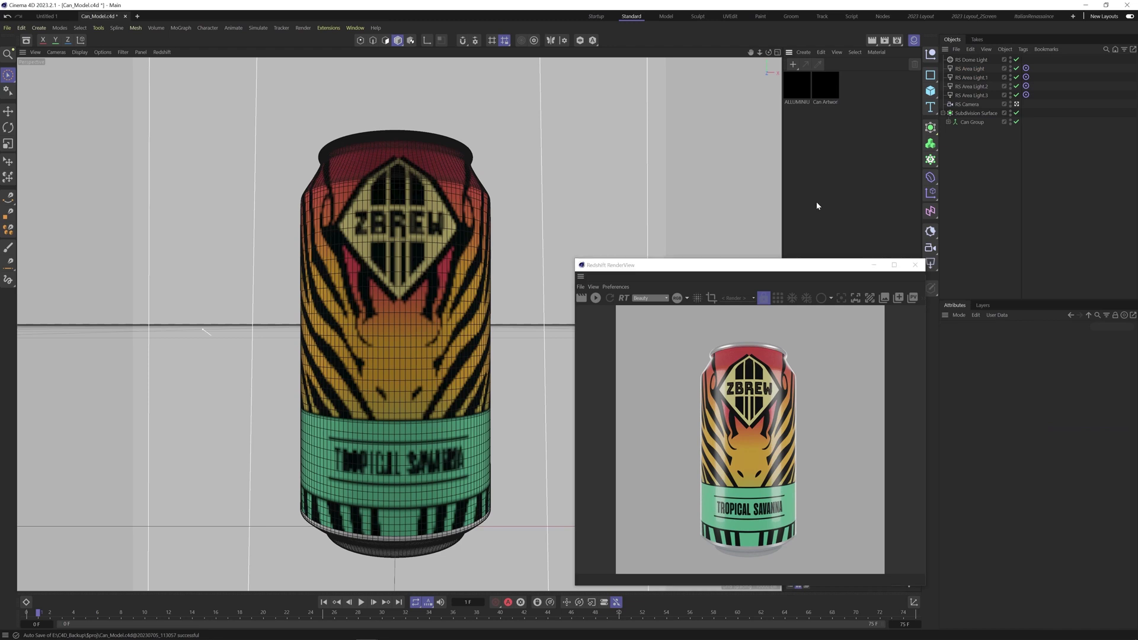
pyautogui.hotkey('ctrl', 's')
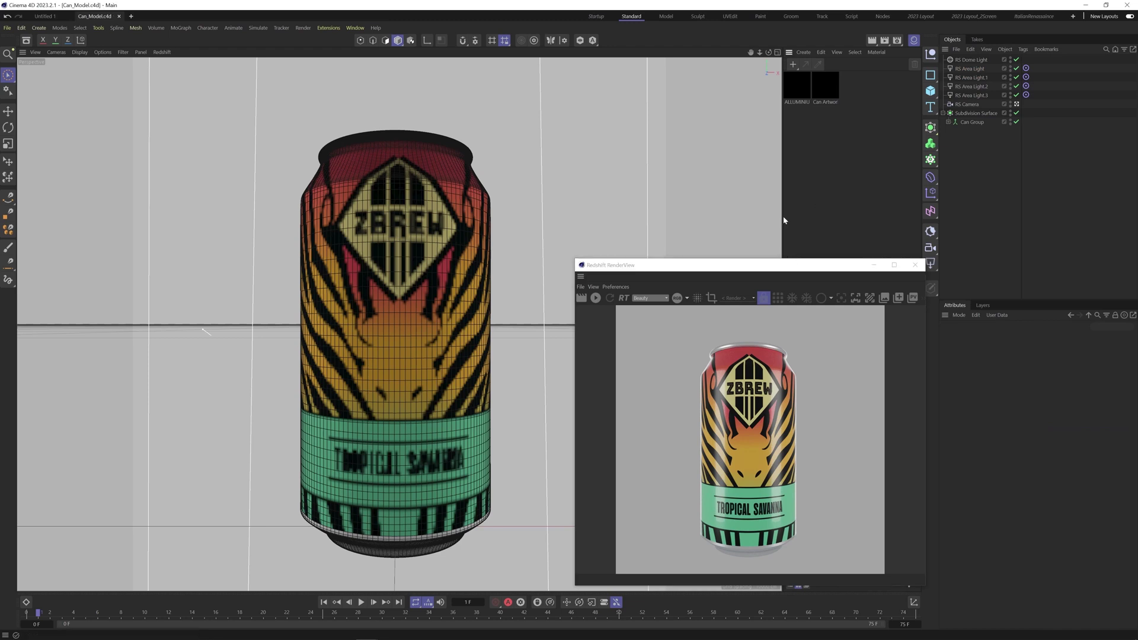
pyautogui.moveTo(783, 267)
pyautogui.mouseDown()
pyautogui.moveTo(796, 269)
pyautogui.moveTo(771, 279)
pyautogui.mouseUp()
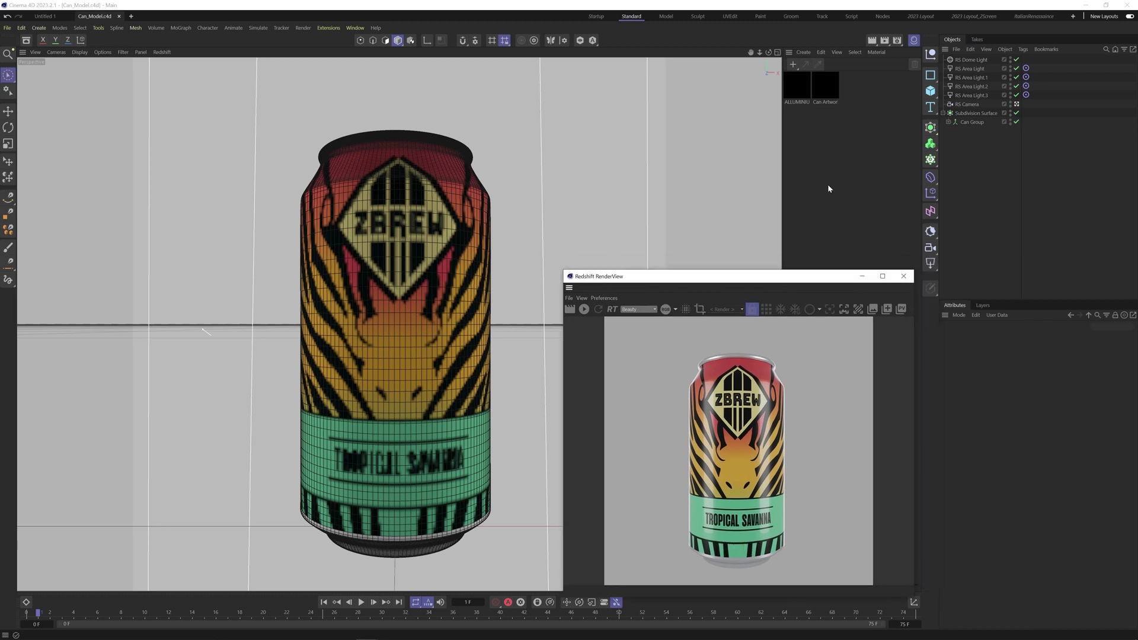
# Step: Add a Plane beneath the can and set its width and height to 2000 cm
pyautogui.click(930, 90)
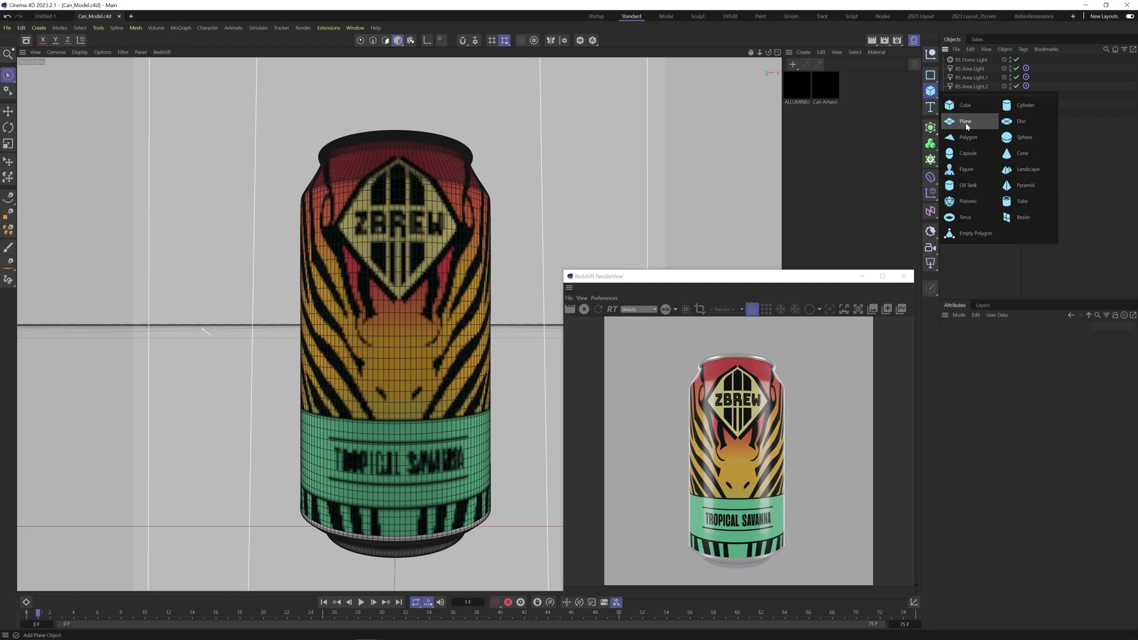
pyautogui.click(965, 122)
pyautogui.moveTo(858, 286)
pyautogui.mouseDown()
pyautogui.moveTo(902, 292)
pyautogui.moveTo(818, 231)
pyautogui.mouseUp()
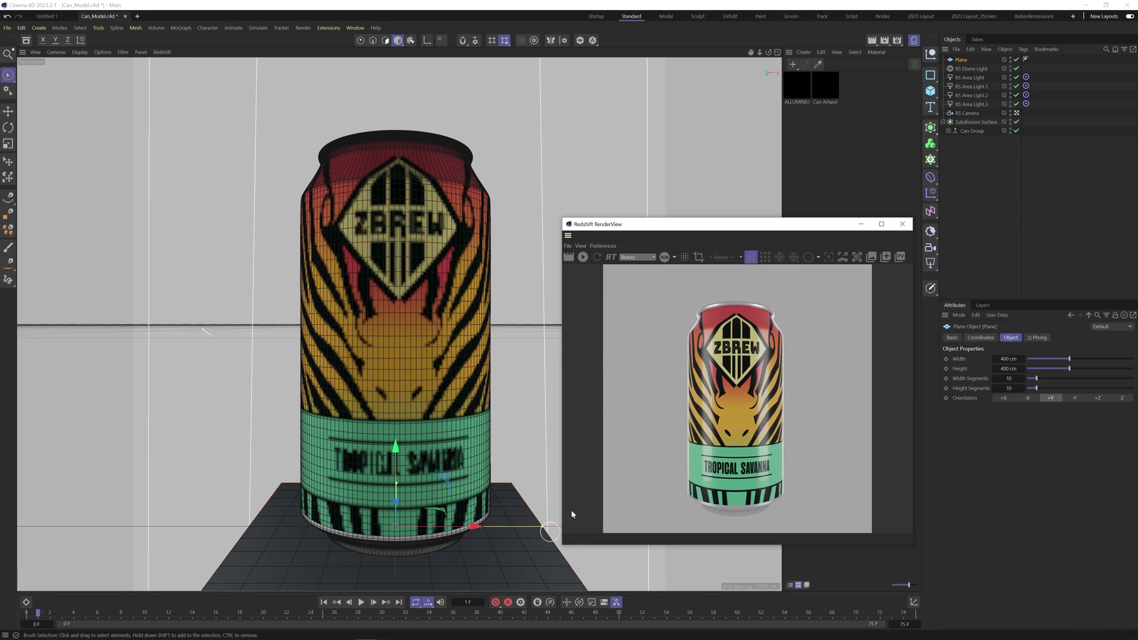
pyautogui.click(1007, 360)
pyautogui.moveTo(1005, 359); pyautogui.dragTo(1065, 363)
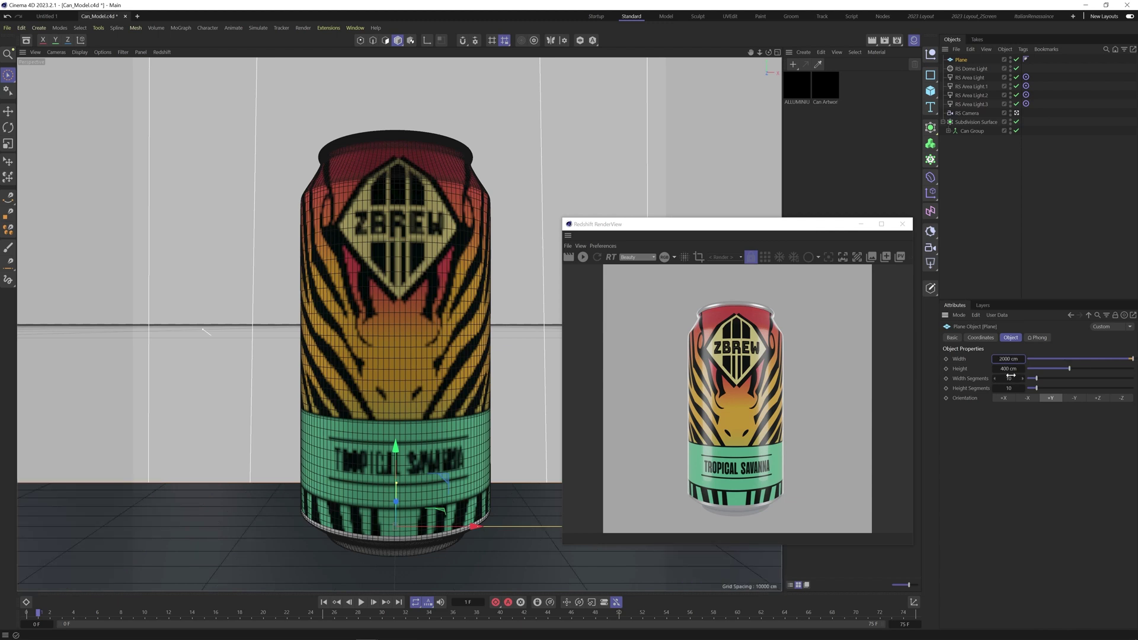
pyautogui.moveTo(1010, 370); pyautogui.dragTo(1077, 374)
pyautogui.doubleClick(1008, 369)
pyautogui.write('200')
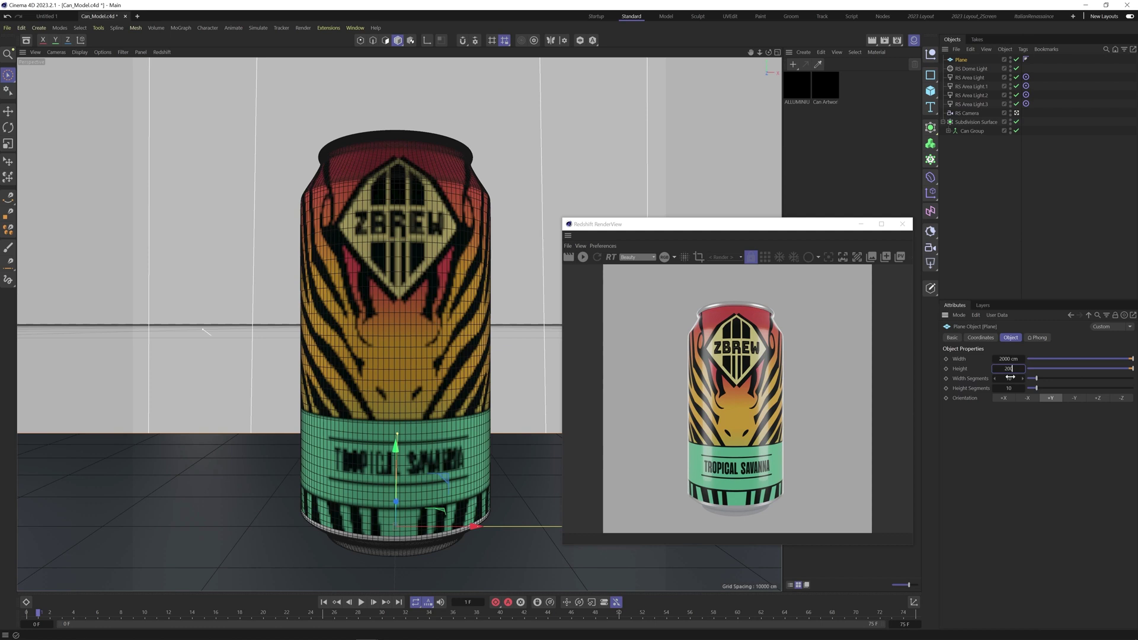
pyautogui.write('0')
pyautogui.press('Tab')
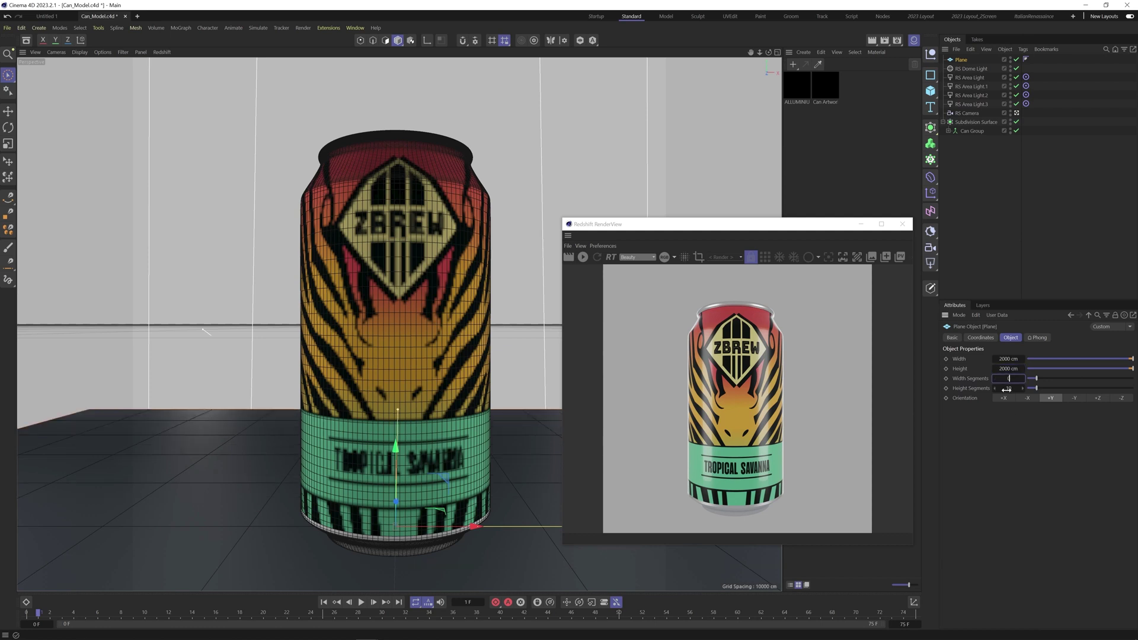
# Step: Reduce the plane's width and height segments to the minimum so it has no inner subdivisions
pyautogui.press('Tab')
pyautogui.write('0')
pyautogui.press('Return')
pyautogui.click(986, 179)
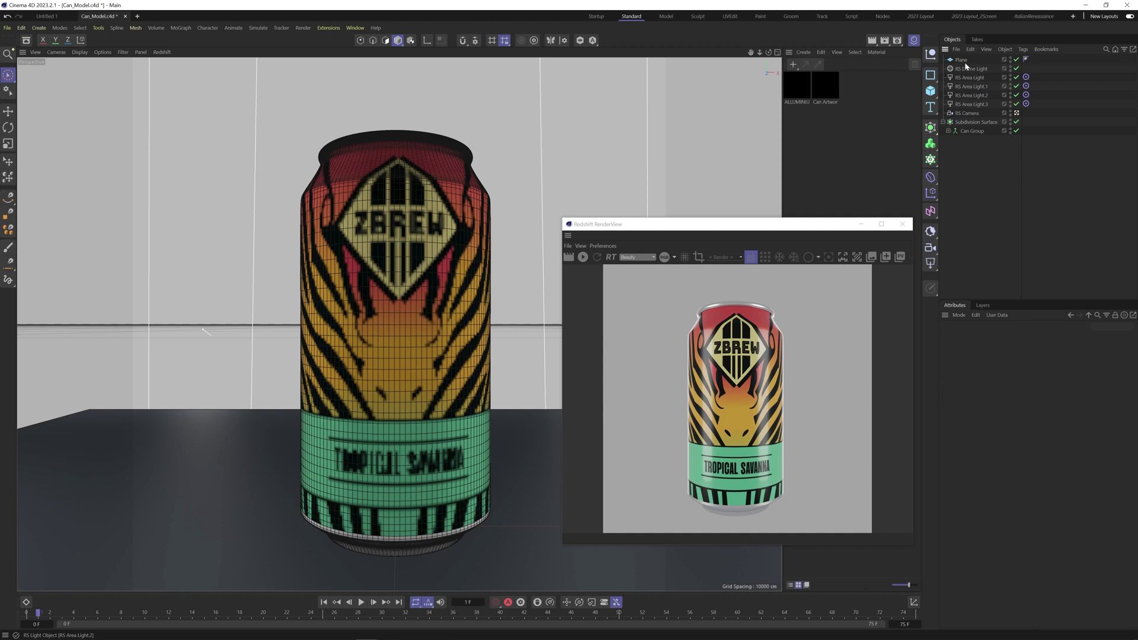
# Step: Convert the plane into an editable polygon object and move the render window clear of the can
pyautogui.click(961, 60)
pyautogui.press('c')
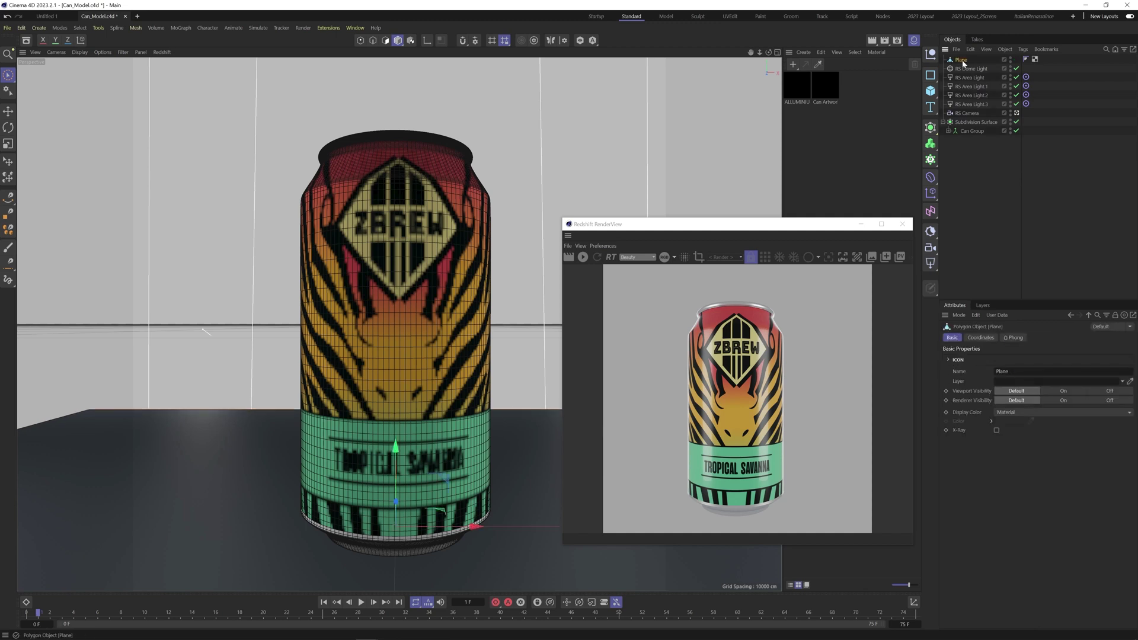
pyautogui.moveTo(677, 227); pyautogui.dragTo(679, 269)
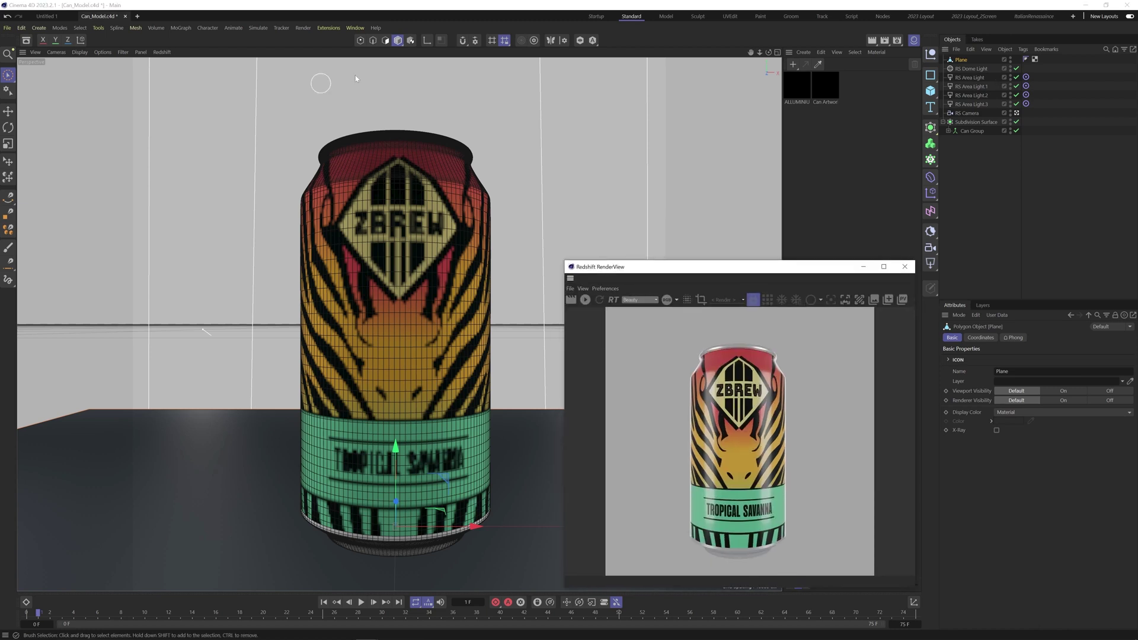
# Step: Select the plane's back edge and extrude it straight up into a backdrop wall taller than the can
pyautogui.click(374, 41)
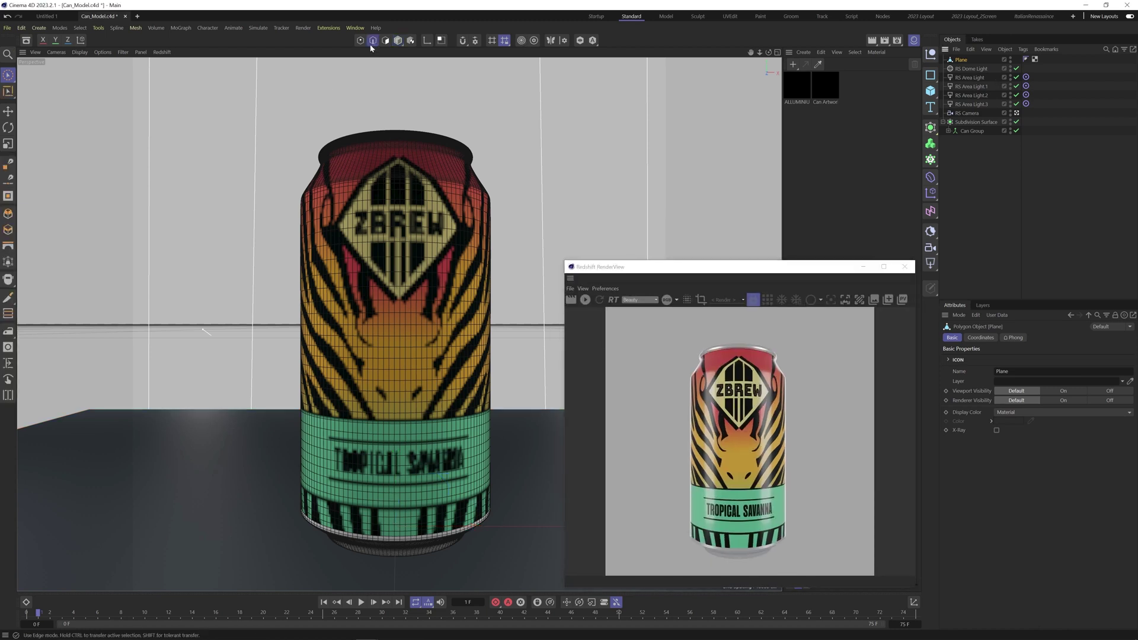
pyautogui.click(224, 415)
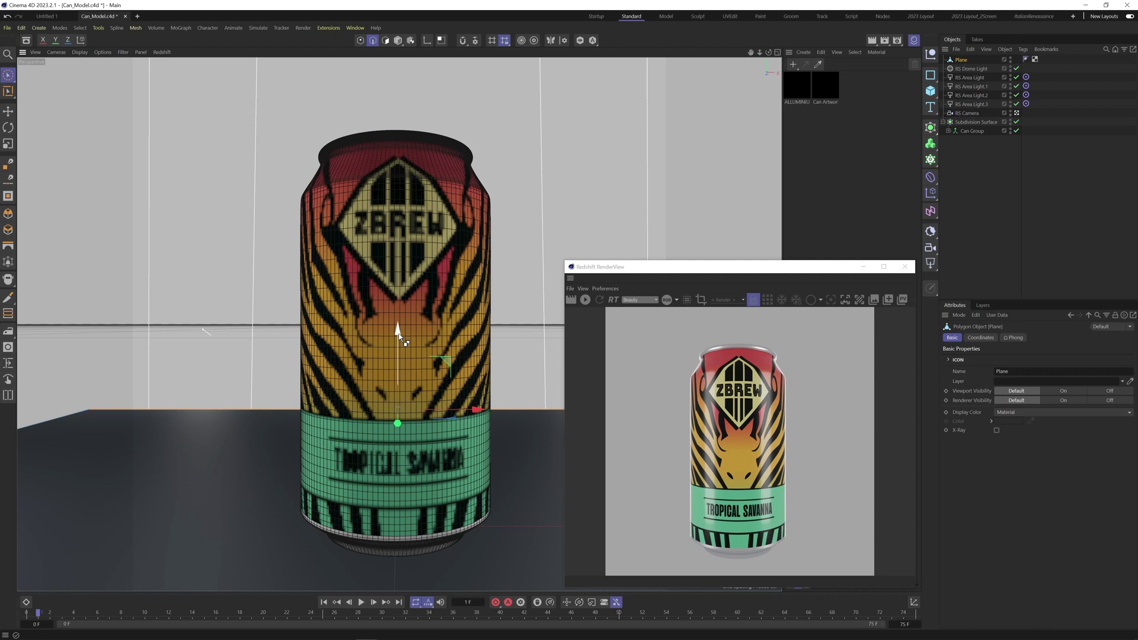
pyautogui.moveTo(399, 333); pyautogui.dragTo(402, 136)
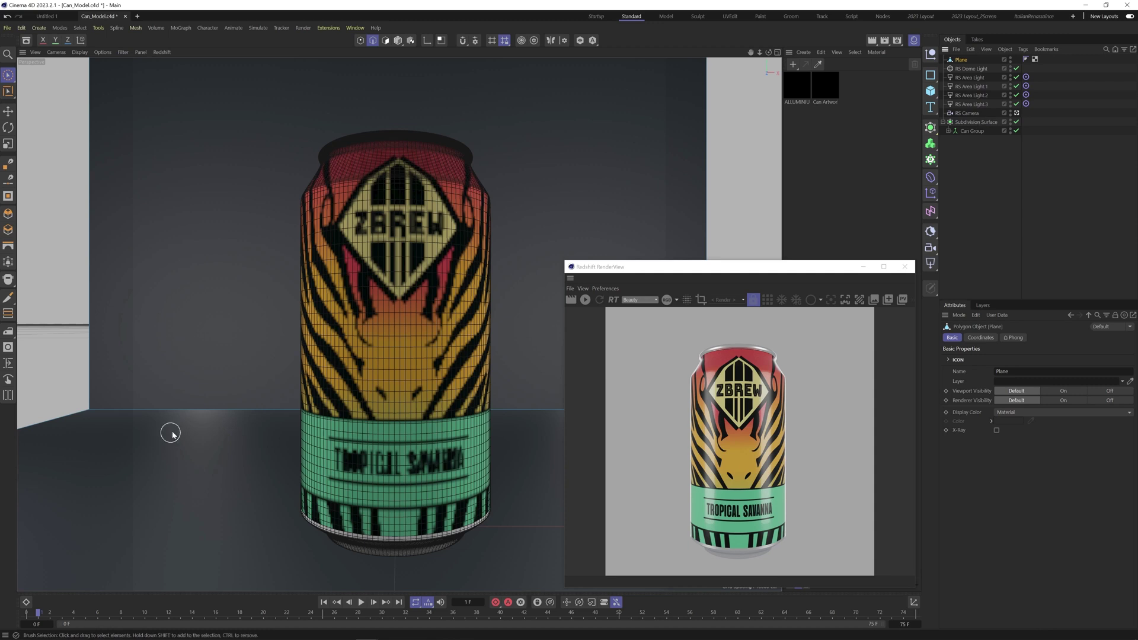
# Step: Add a Bevel deformer and make it a child of the backdrop plane
pyautogui.click(1042, 121)
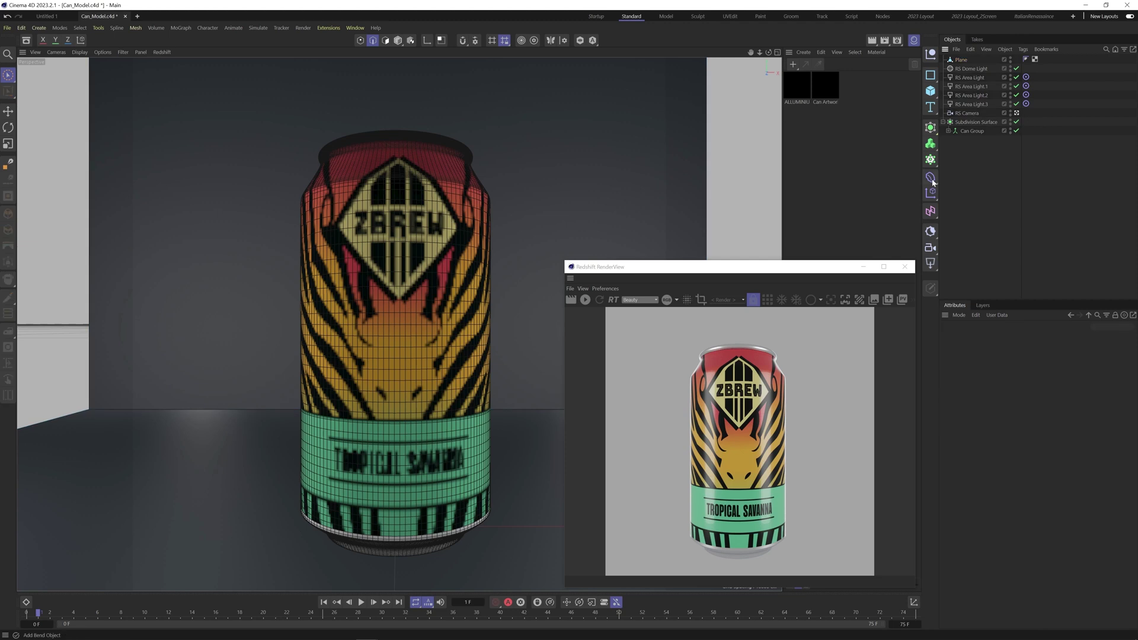
pyautogui.click(930, 178)
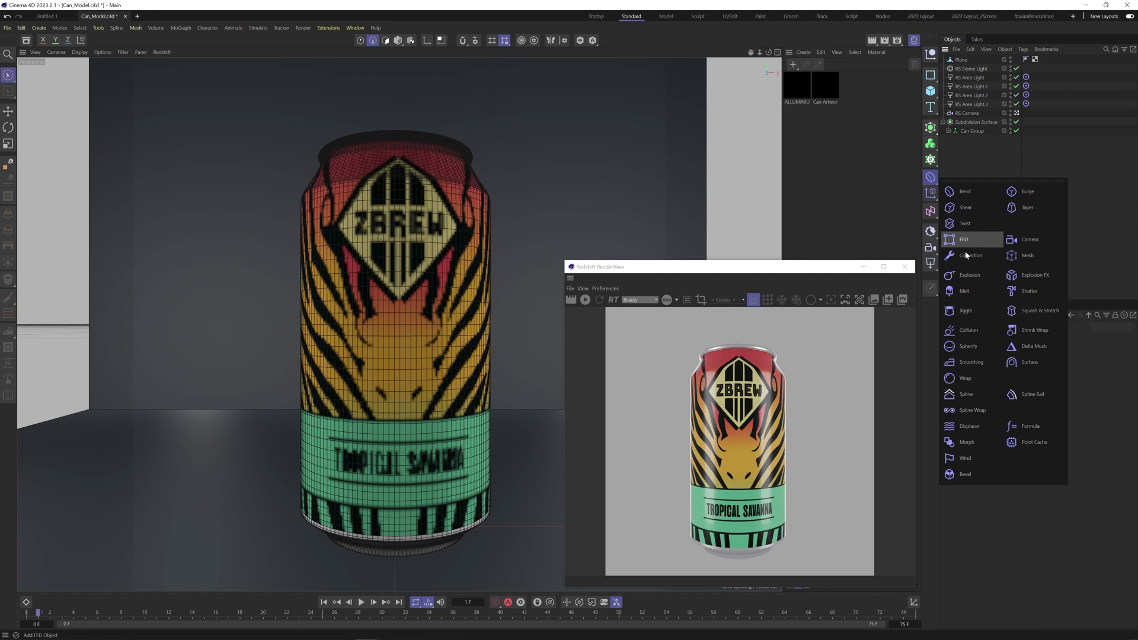
pyautogui.click(961, 474)
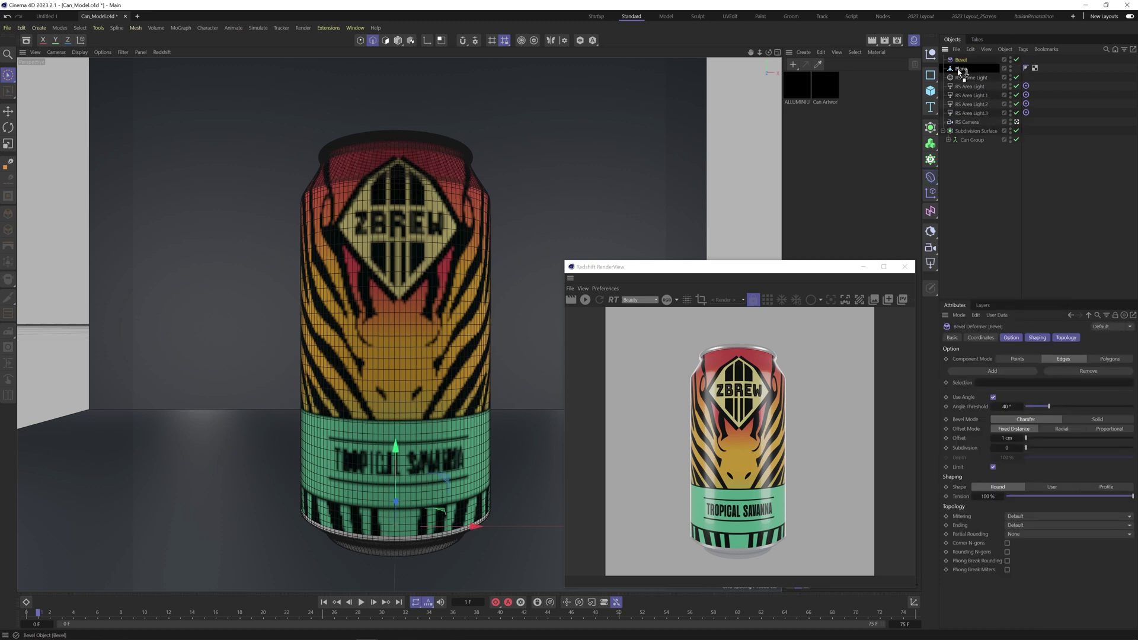
pyautogui.moveTo(959, 72); pyautogui.dragTo(960, 69)
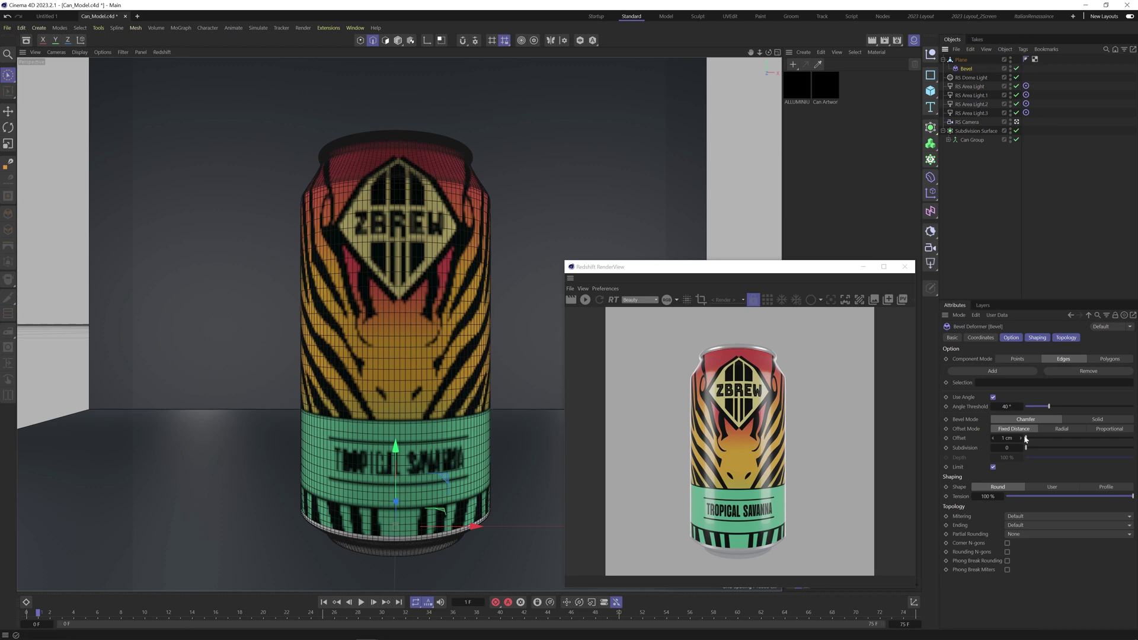
# Step: Set the Bevel deformer's subdivision to 5 and its offset to 349 cm to round the backdrop's corner
pyautogui.moveTo(1026, 438); pyautogui.dragTo(1064, 439)
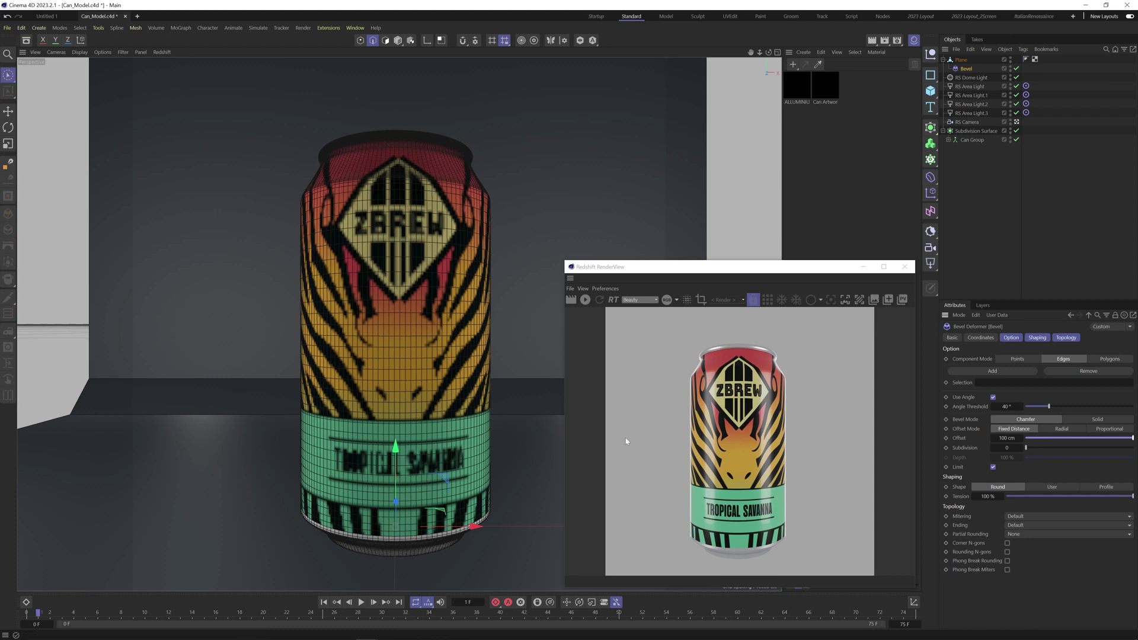
pyautogui.click(1020, 448)
pyautogui.click(1020, 448)
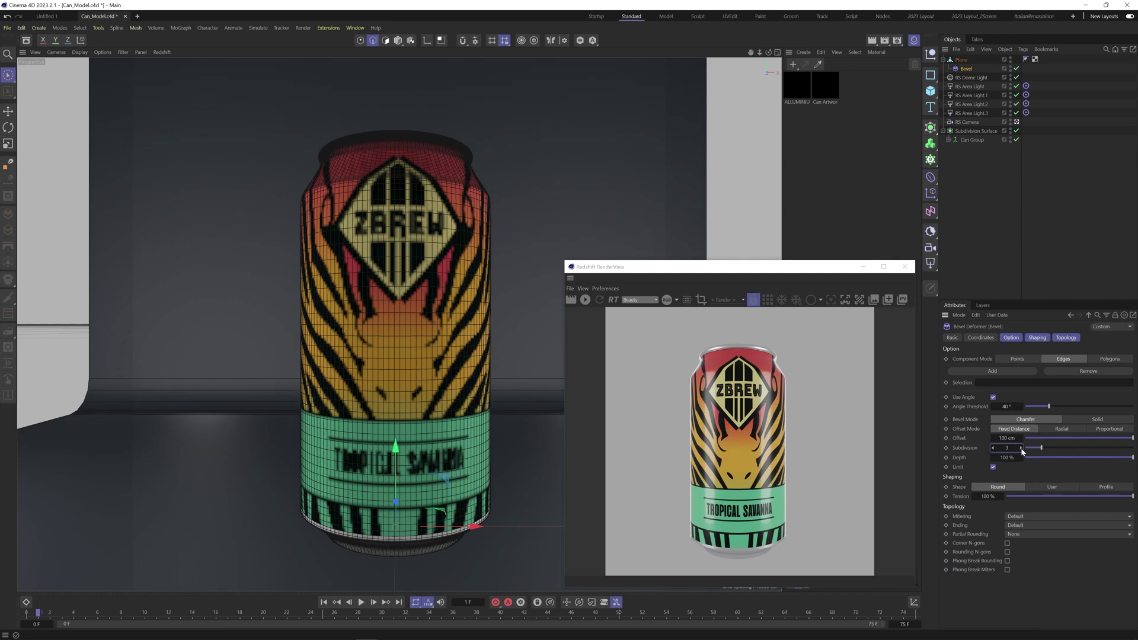
pyautogui.click(1019, 448)
pyautogui.click(1019, 448)
pyautogui.moveTo(999, 437); pyautogui.dragTo(1113, 436)
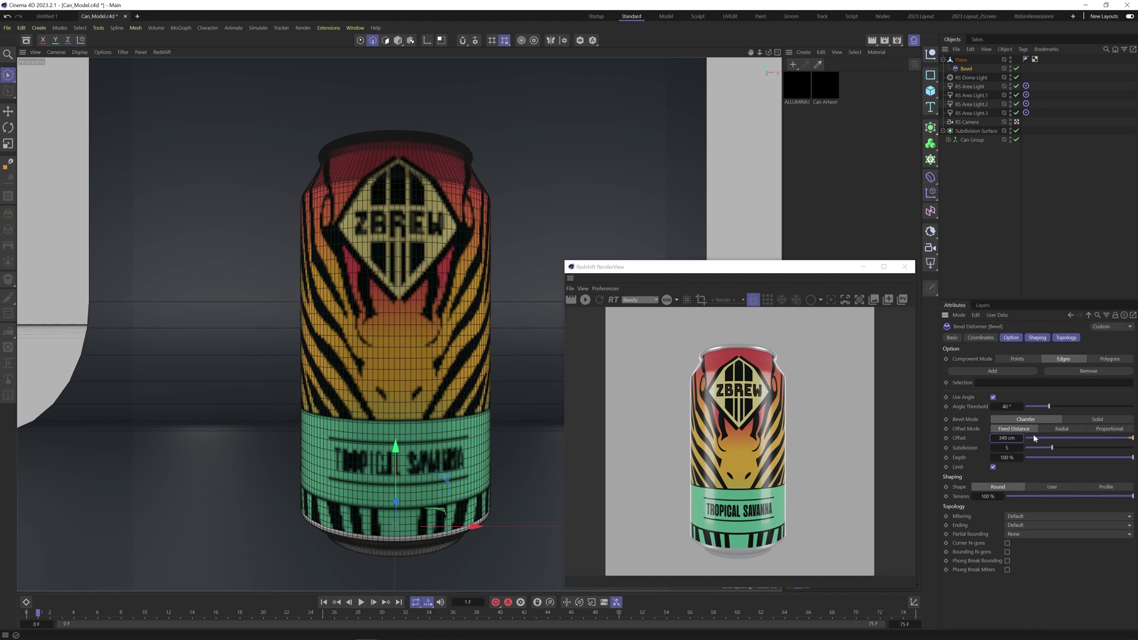
# Step: Check the curved backdrop behind the can in the live render and stop the render
pyautogui.click(585, 299)
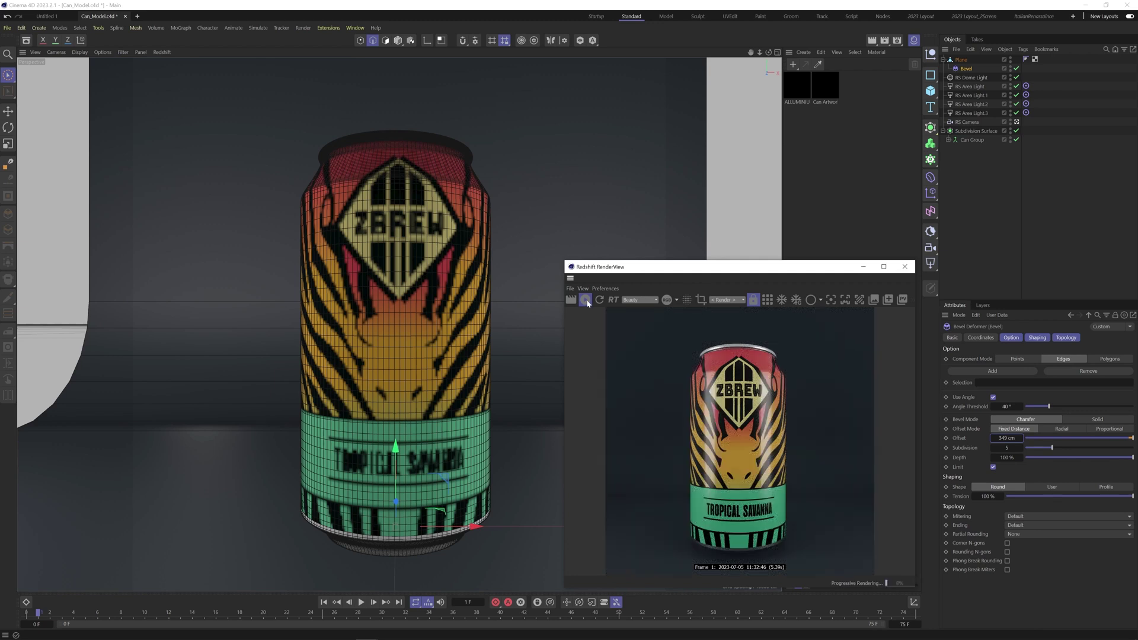
pyautogui.click(587, 301)
pyautogui.press('Delete')
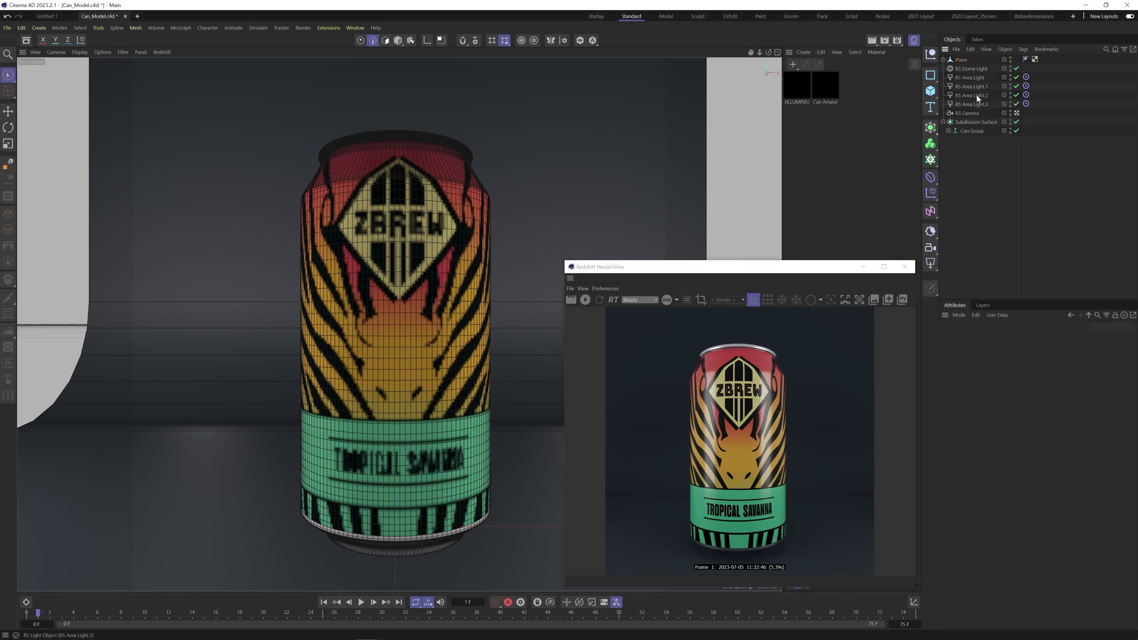
# Step: Rename RS Area Light.2 and RS Area Light.3 as Edge light 1 and Edge light 2
pyautogui.click(976, 96)
pyautogui.write('B')
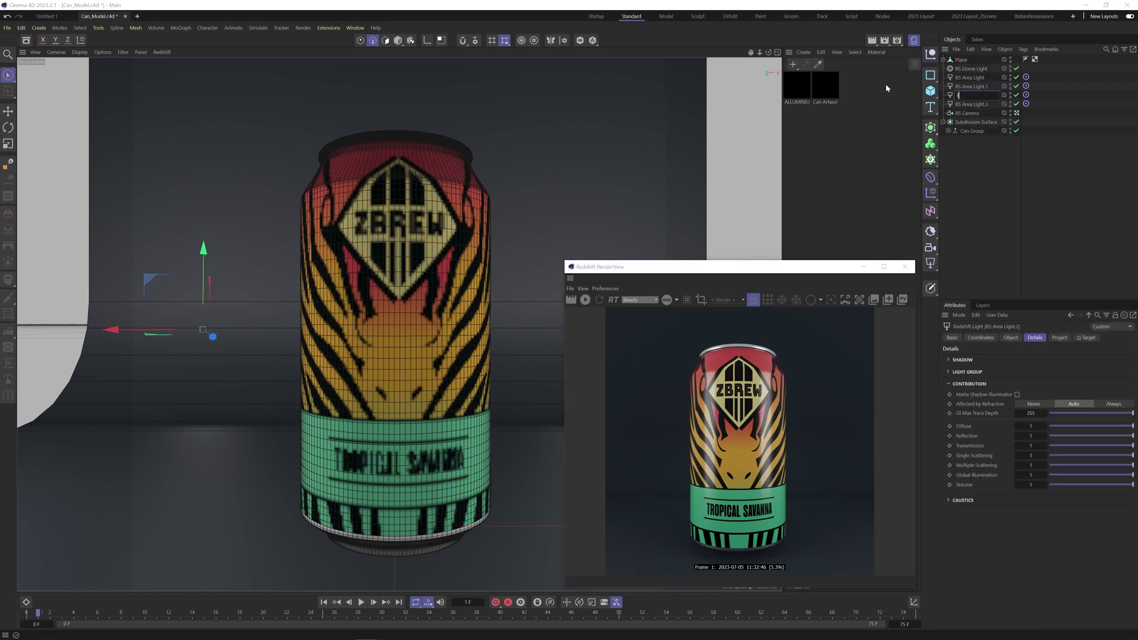
pyautogui.write('dge light 1')
pyautogui.press('Down')
pyautogui.write('Edge light 1')
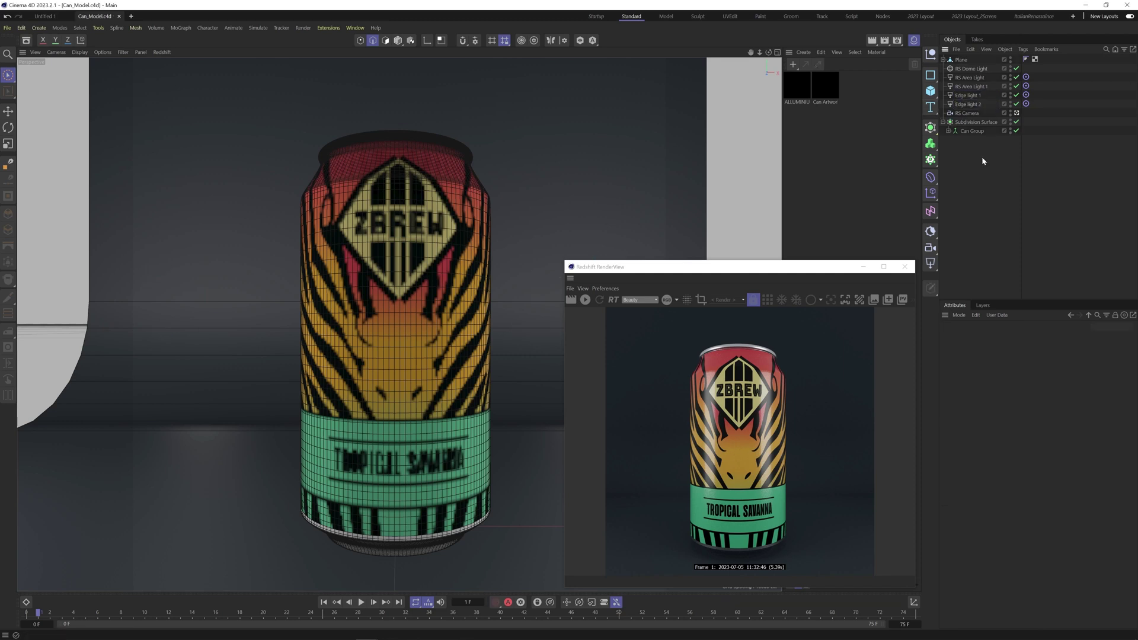
# Step: Create a new Redshift material and name it BG
pyautogui.click(794, 66)
pyautogui.doubleClick(792, 102)
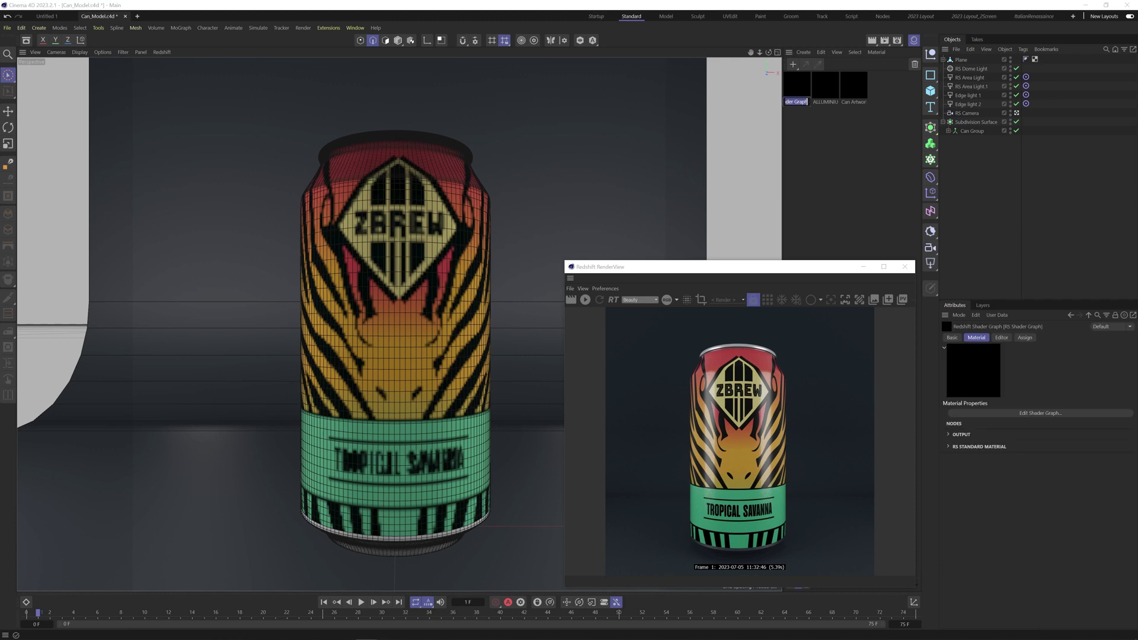
pyautogui.write('BG')
pyautogui.press('Return')
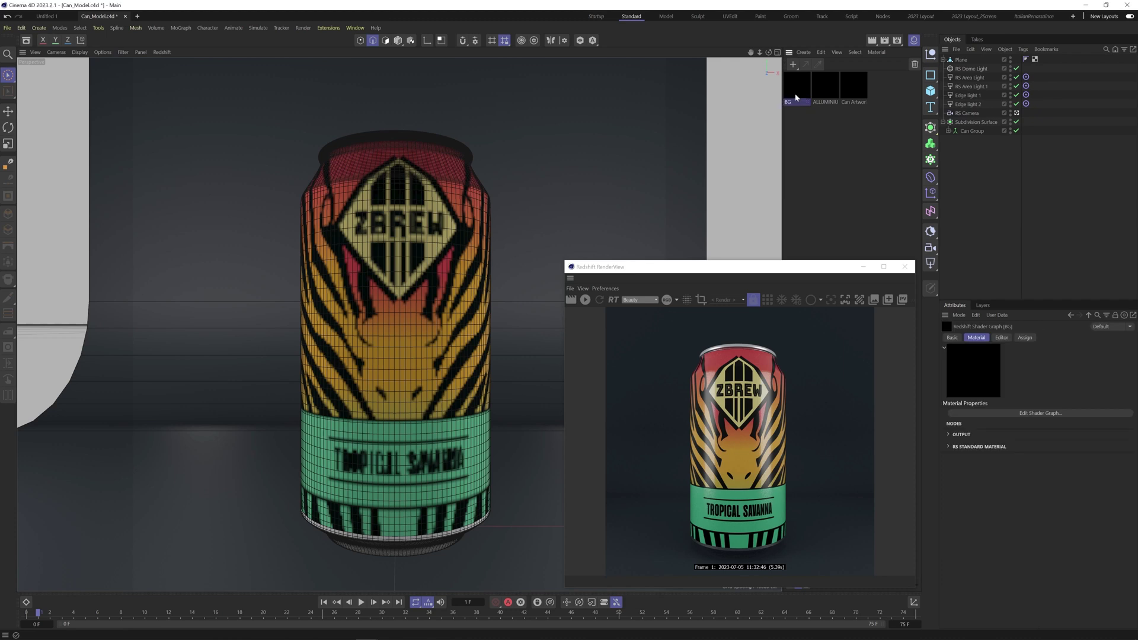
# Step: Open the BG material's shader graph and set its base color to black
pyautogui.doubleClick(795, 95)
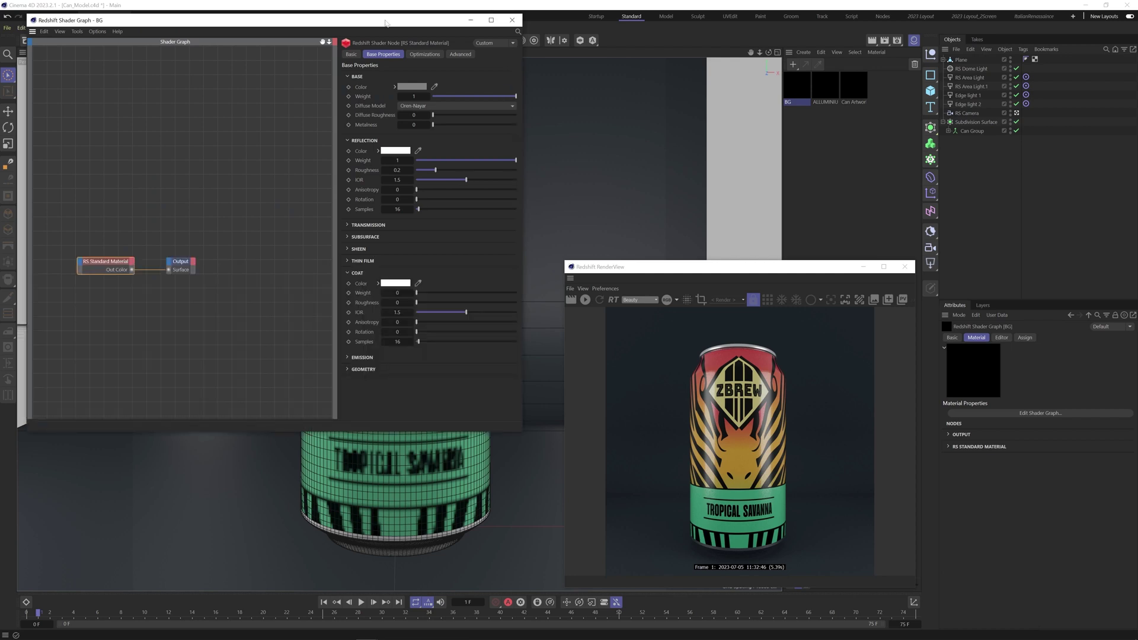
pyautogui.moveTo(385, 22); pyautogui.dragTo(385, 42)
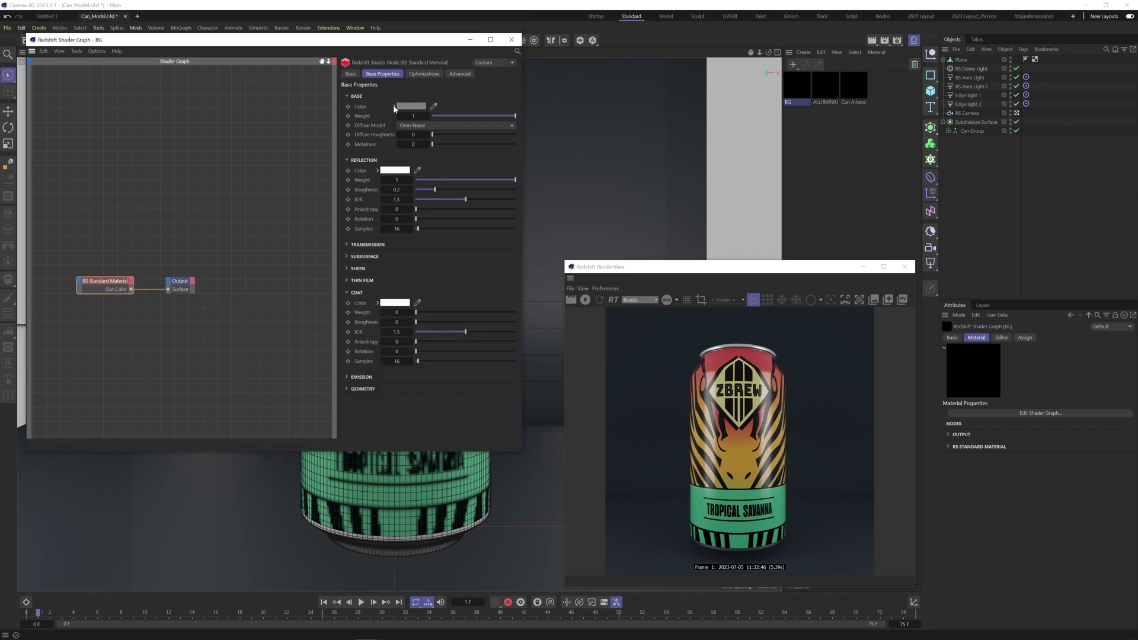
pyautogui.click(394, 106)
pyautogui.moveTo(426, 149); pyautogui.dragTo(397, 118)
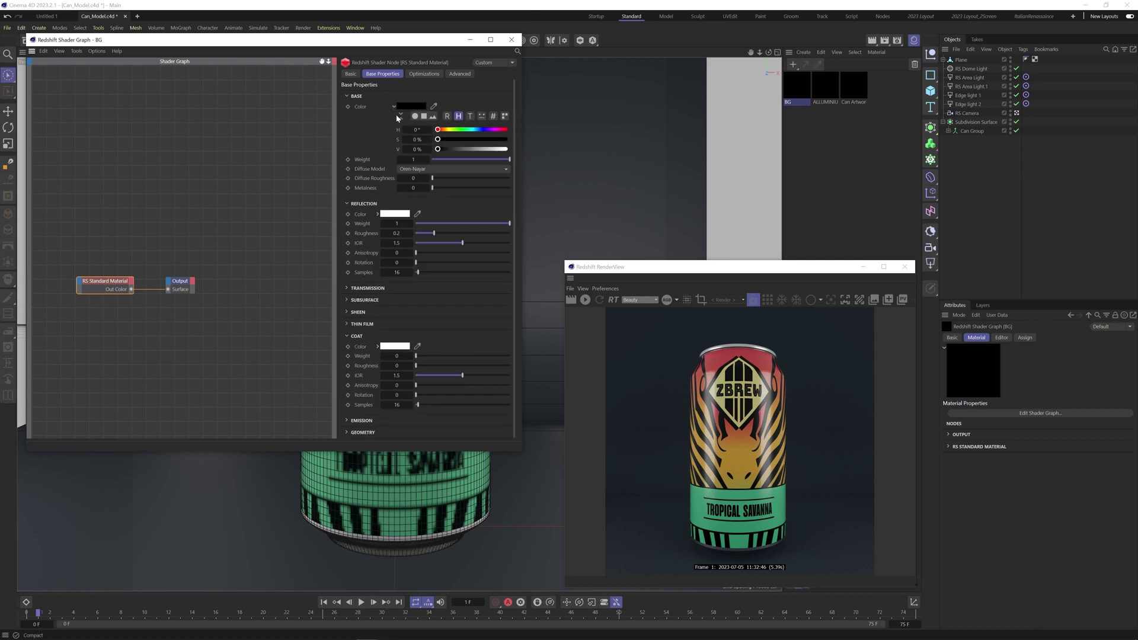
pyautogui.click(394, 107)
# Step: Apply the BG material to the backdrop plane and start the live render, moving the shader graph out of the way
pyautogui.moveTo(356, 44); pyautogui.dragTo(382, 185)
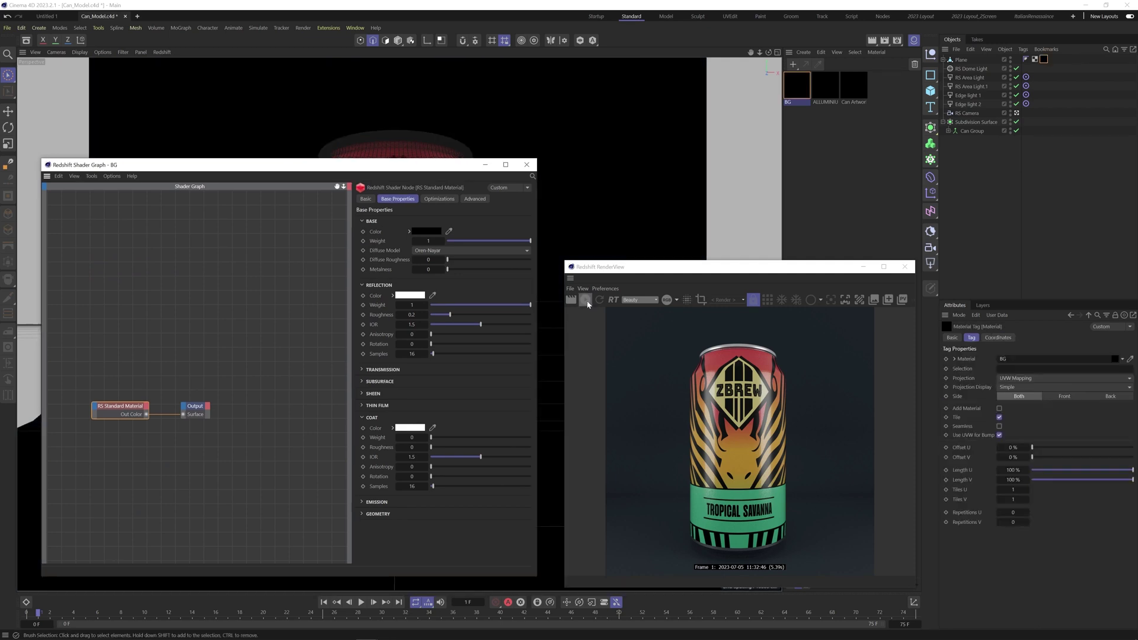
pyautogui.click(587, 302)
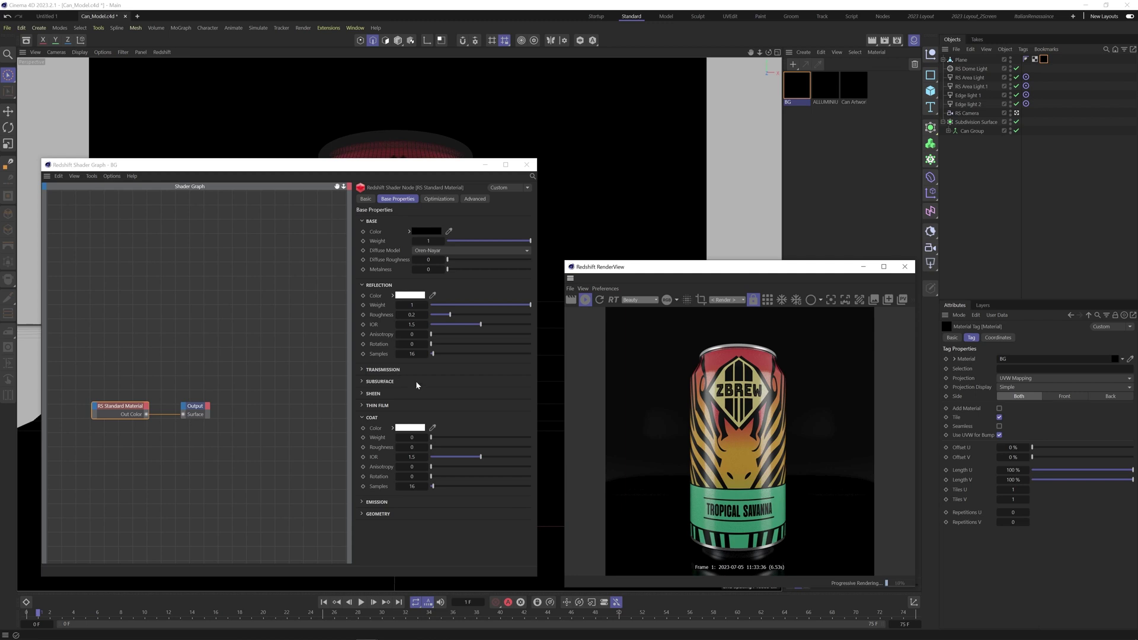
pyautogui.click(485, 165)
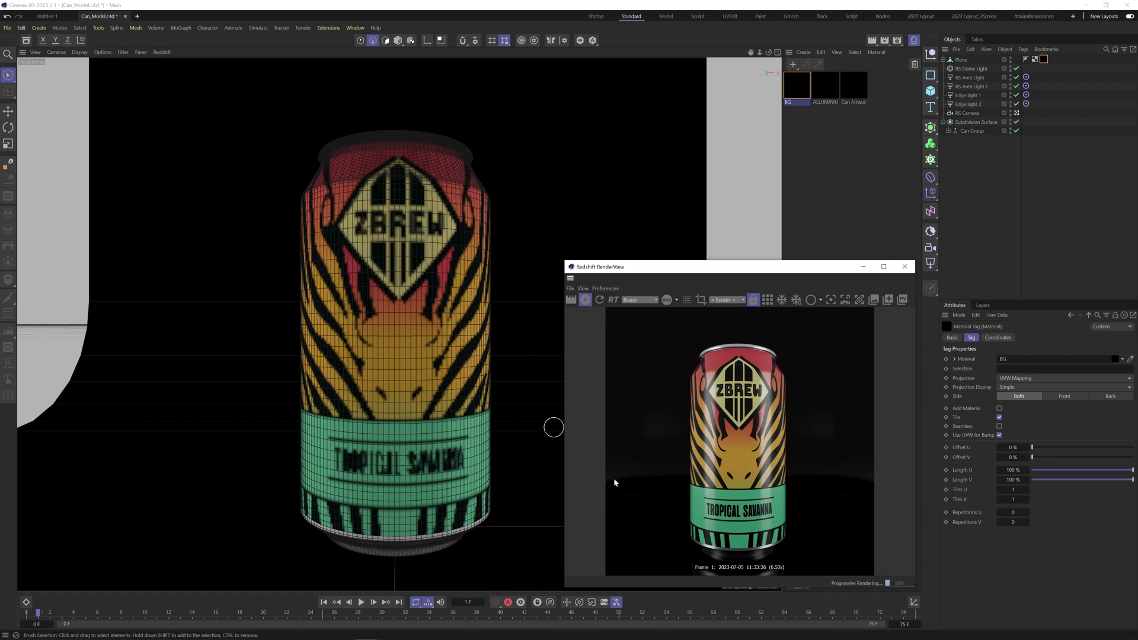
# Step: Select the backdrop plane and scale it up until it fills the full width of the camera view
pyautogui.click(527, 474)
pyautogui.click(438, 479)
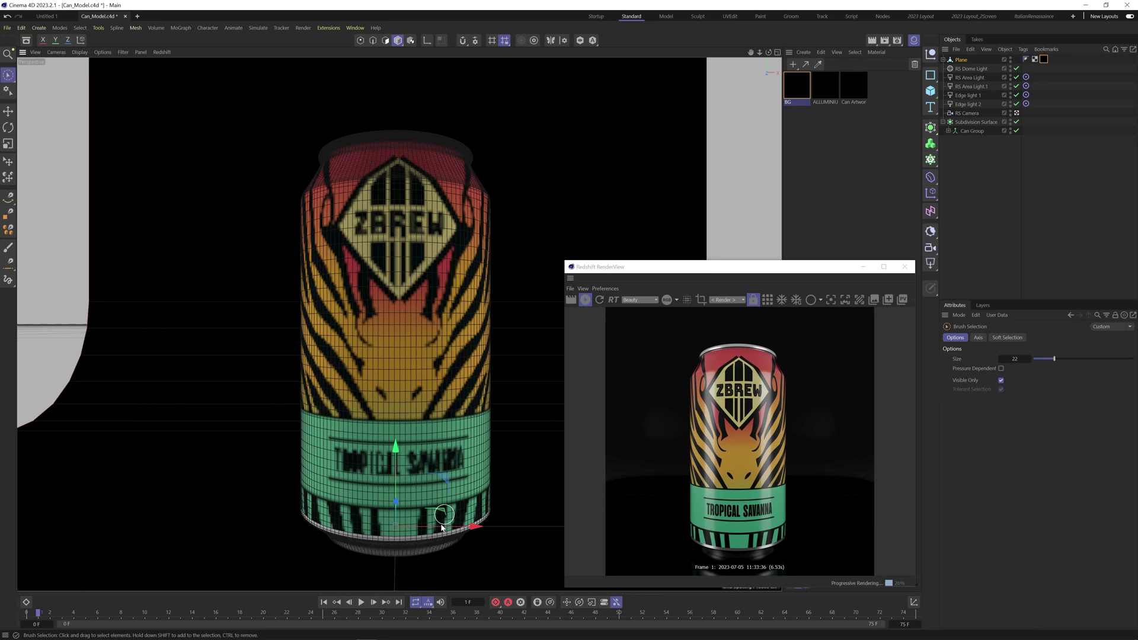
pyautogui.press('t')
pyautogui.moveTo(478, 526); pyautogui.dragTo(545, 535)
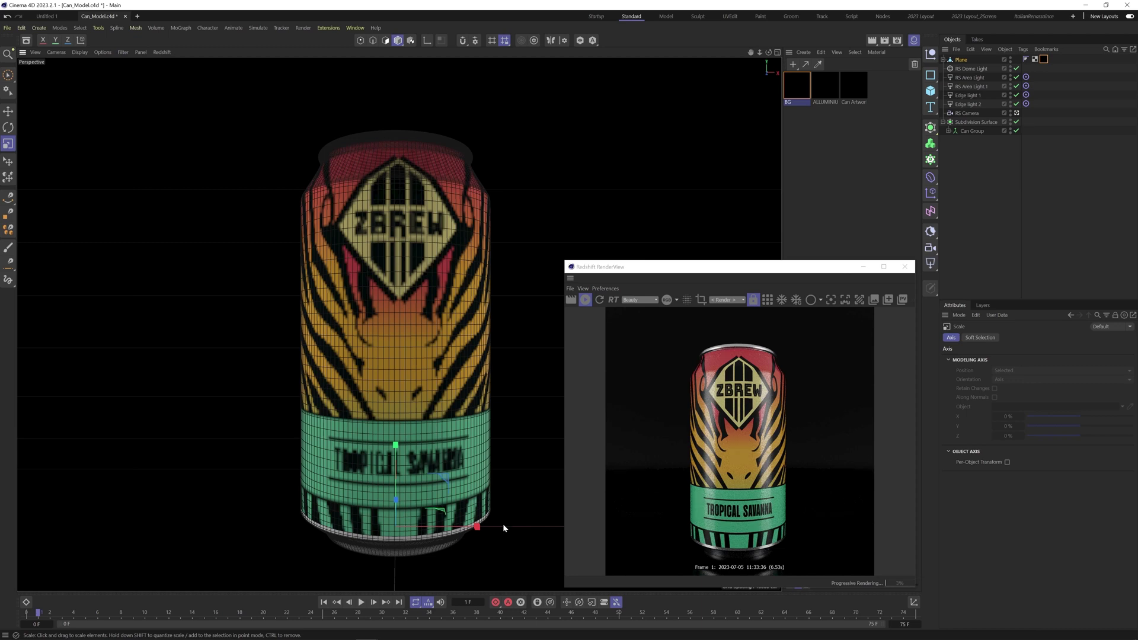
pyautogui.press('space')
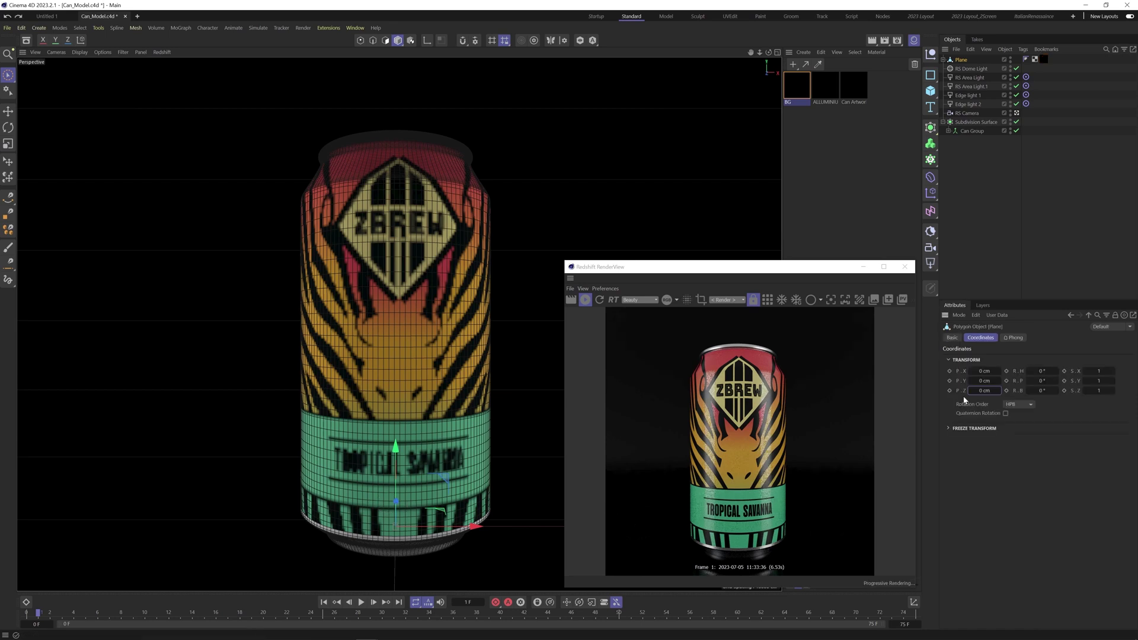
# Step: Move the backdrop plane away from the camera to about 678 cm in Z, keeping its Y position at 0 cm
pyautogui.moveTo(971, 381)
pyautogui.mouseDown()
pyautogui.moveTo(951, 379)
pyautogui.moveTo(981, 378)
pyautogui.mouseUp()
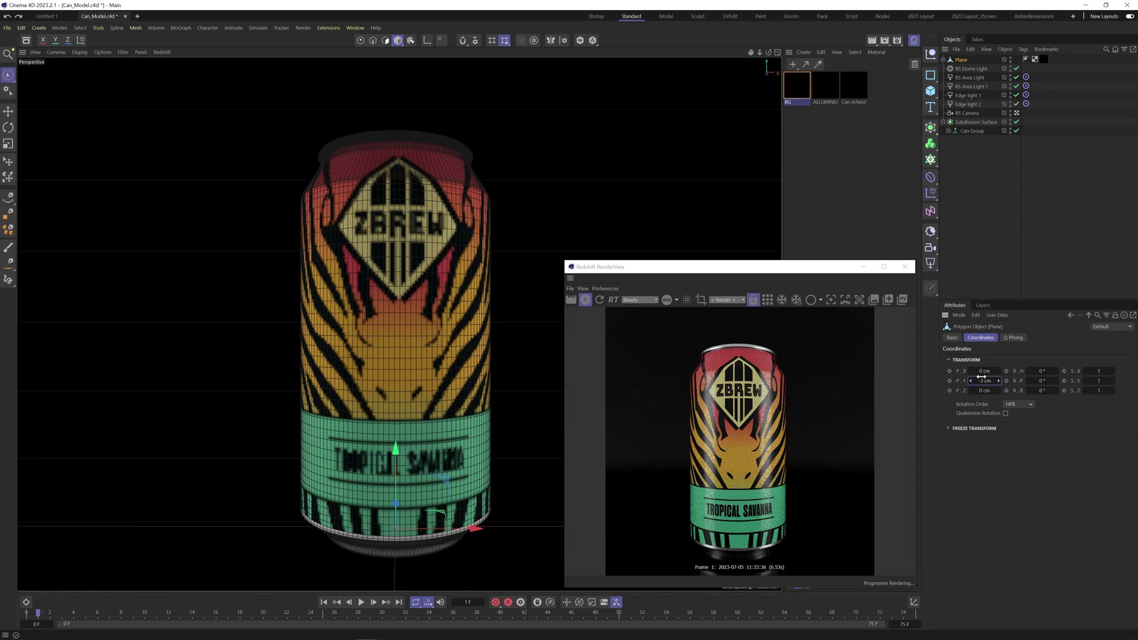
pyautogui.moveTo(982, 377); pyautogui.dragTo(984, 379)
pyautogui.moveTo(983, 391); pyautogui.dragTo(939, 403)
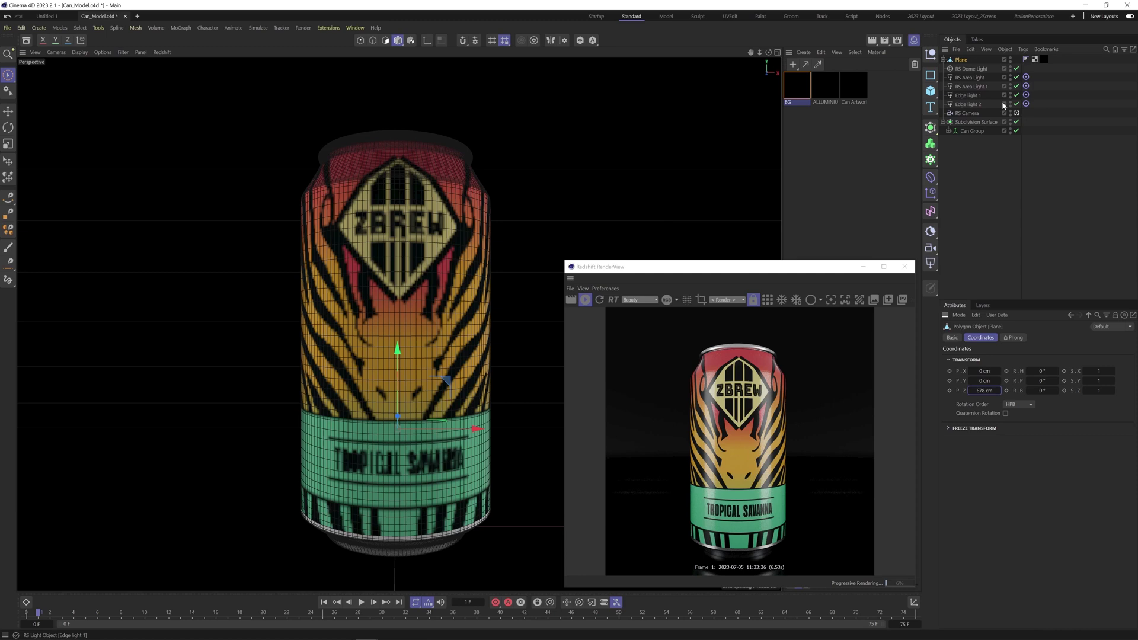
# Step: Set the BG material's reflection roughness to 0.5 and sample its base color from the can's green band
pyautogui.doubleClick(796, 97)
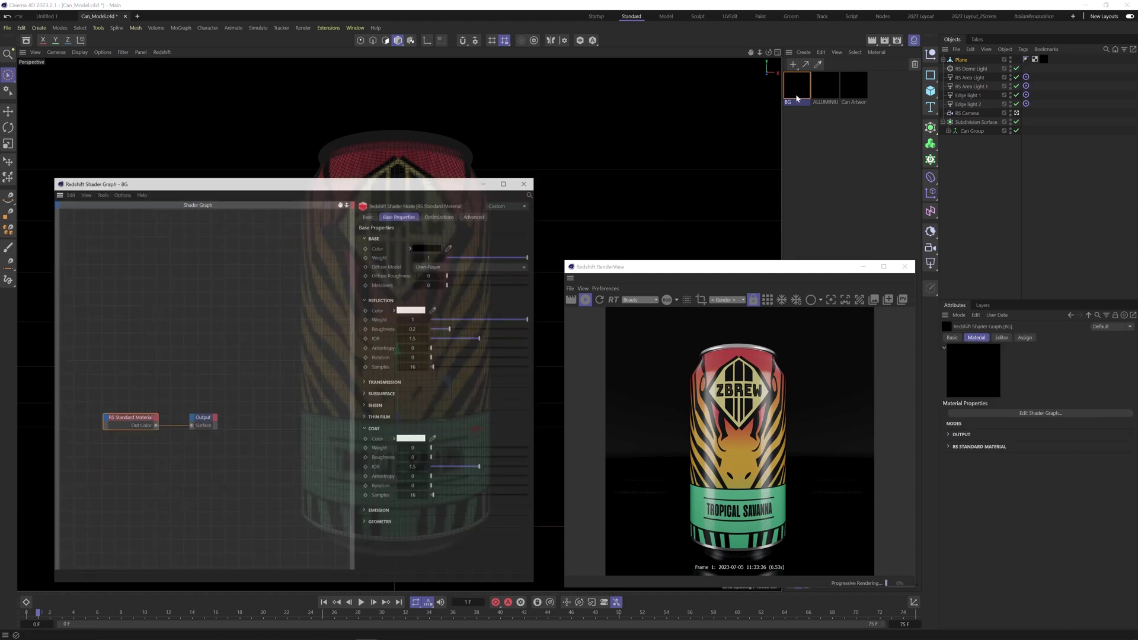
pyautogui.click(434, 320)
pyautogui.write('.5')
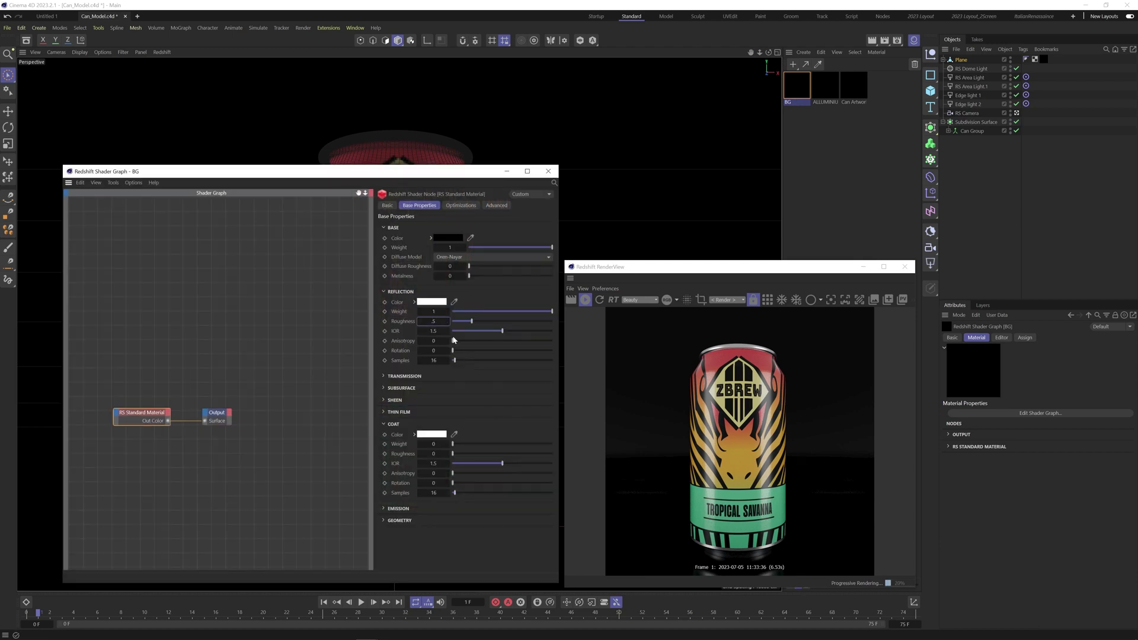
pyautogui.click(471, 237)
pyautogui.click(700, 499)
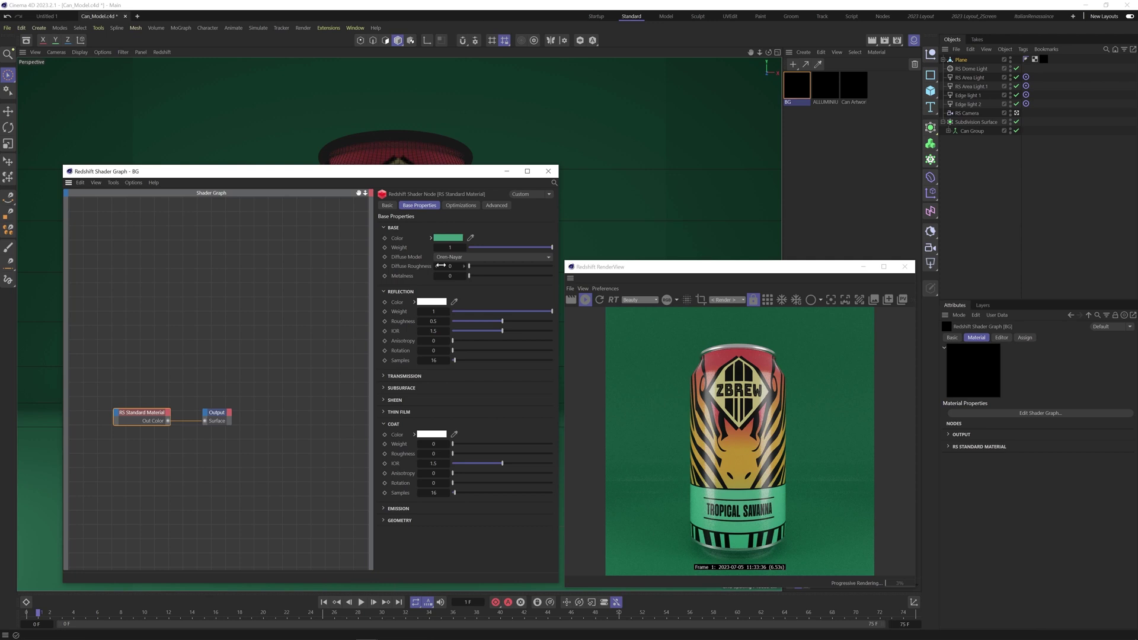
# Step: Sample the can's golden yellow as the BG base color and brighten it to 60% saturation and 100% value
pyautogui.click(470, 238)
pyautogui.click(738, 472)
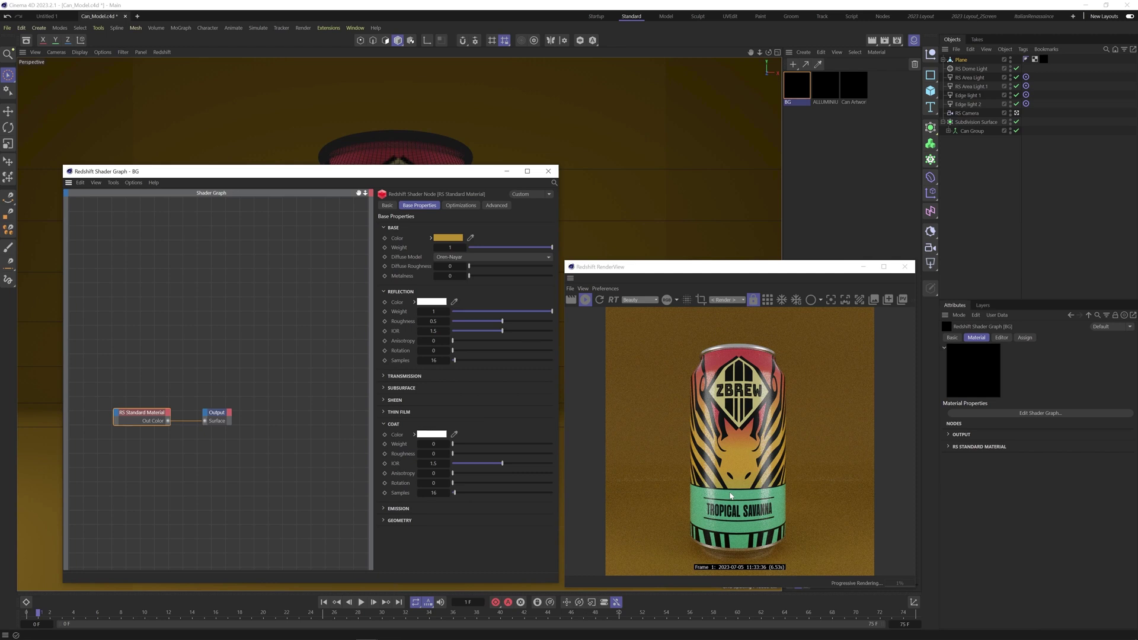
pyautogui.moveTo(527, 270); pyautogui.dragTo(507, 279)
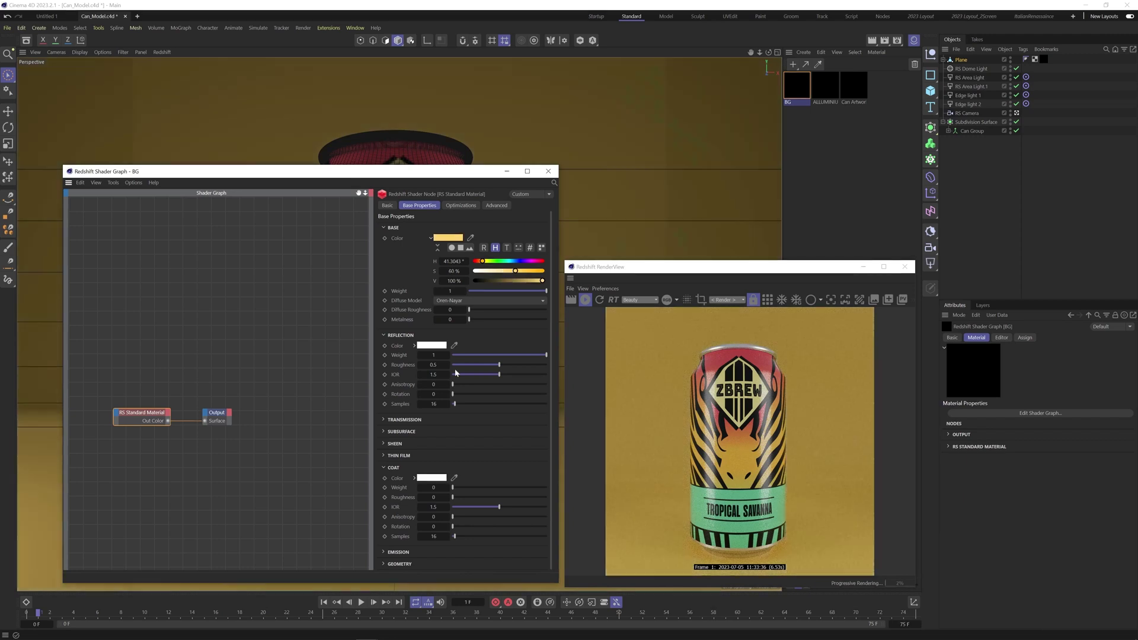
# Step: Set the BG material's reflection roughness to 0.2, with a coat weight of 1 and coat roughness of 0.2
pyautogui.click(437, 356)
pyautogui.press('Tab')
pyautogui.write('0.2')
pyautogui.press('Return')
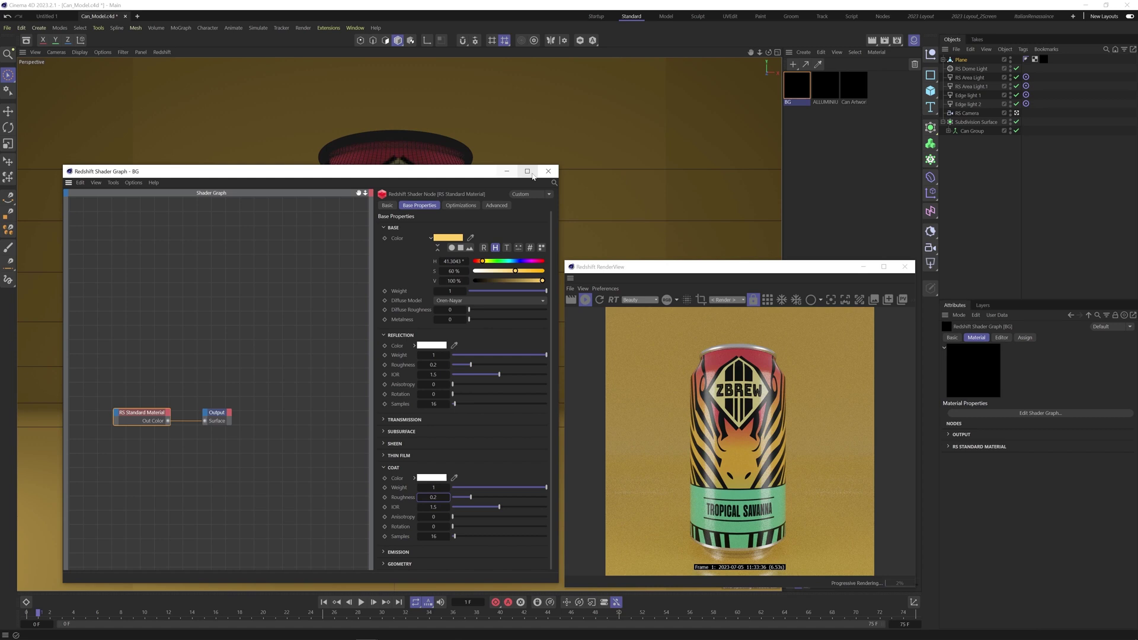
# Step: Close the BG shader graph, clear the material selection and save the scene
pyautogui.click(548, 171)
pyautogui.click(837, 215)
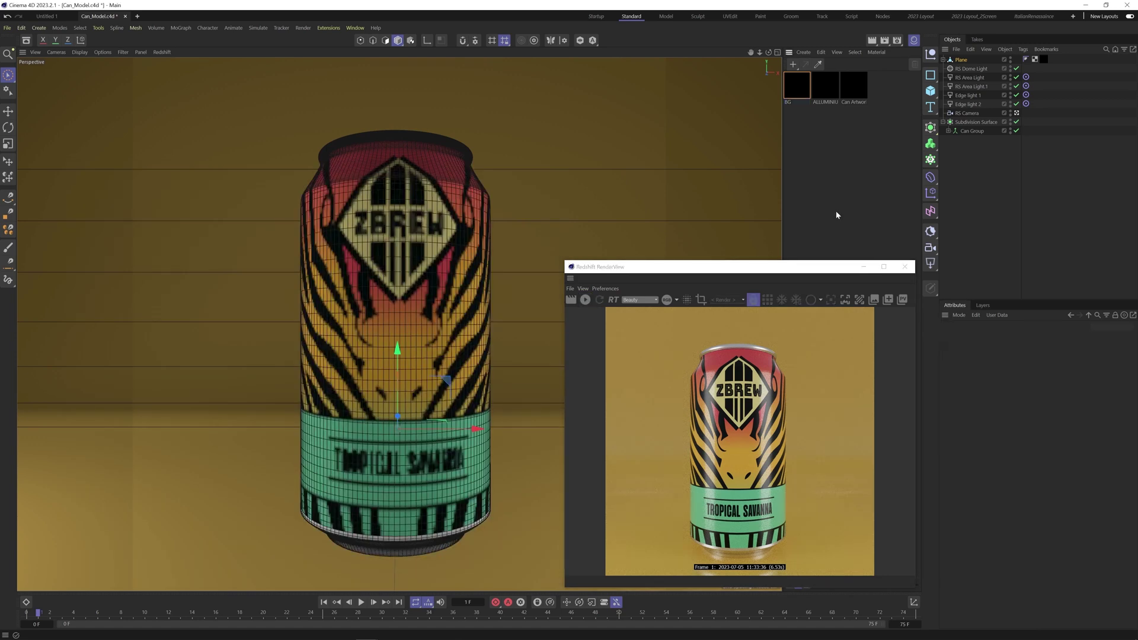
pyautogui.hotkey('ctrl', 's')
# Step: Select both edge lights and add the backdrop plane to their list of excluded objects
pyautogui.click(968, 95)
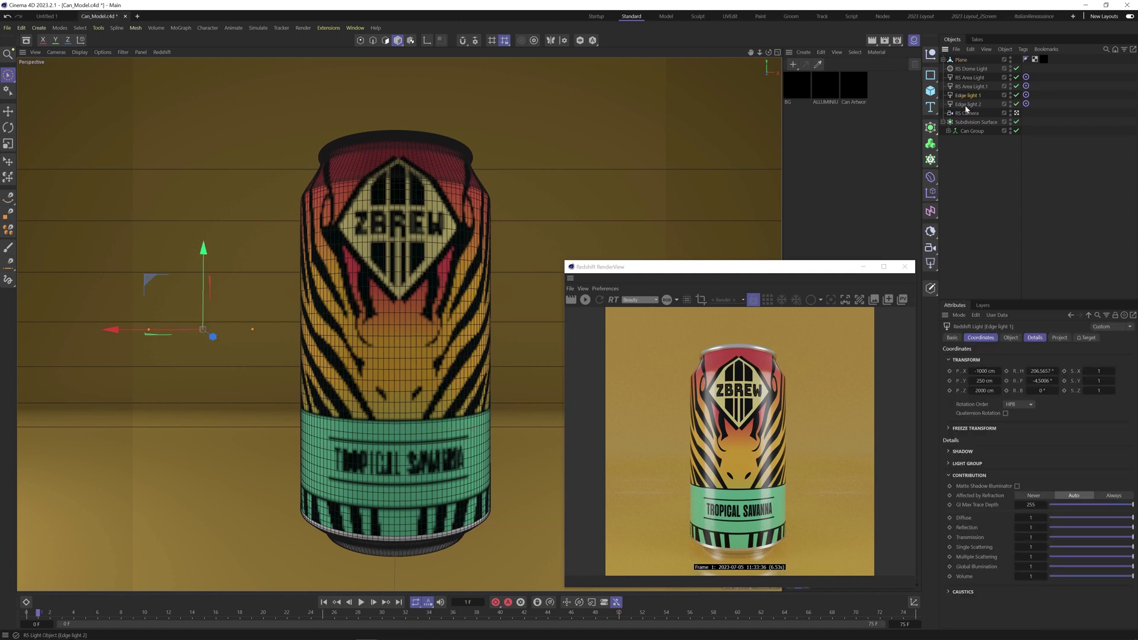
pyautogui.keyDown('shift'); pyautogui.click(966, 105); pyautogui.keyUp('shift')
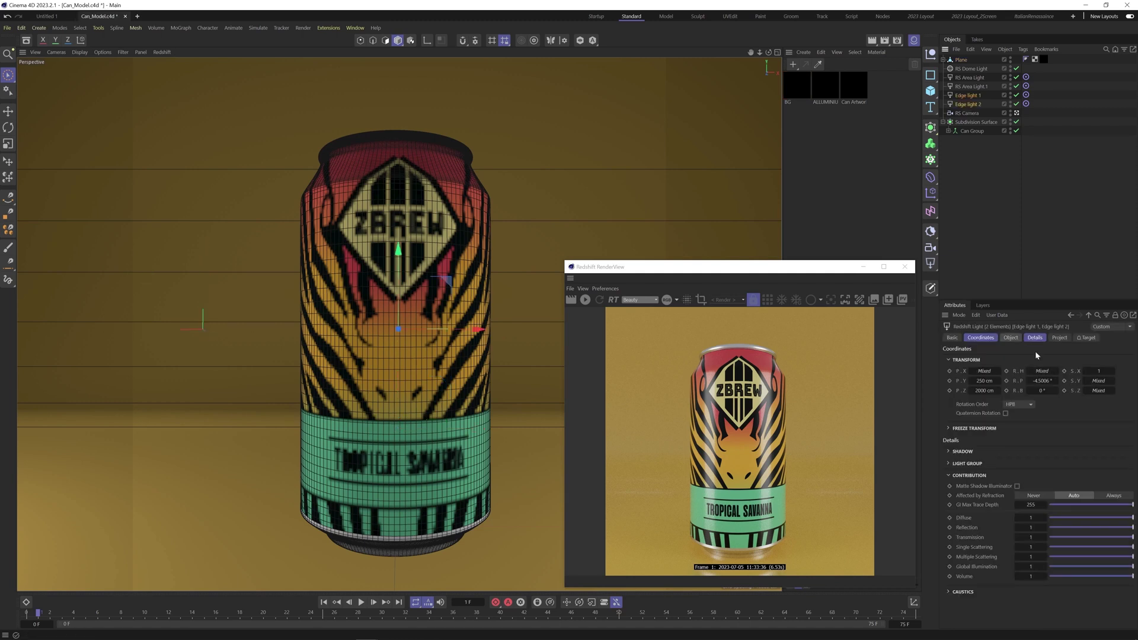
pyautogui.click(1059, 337)
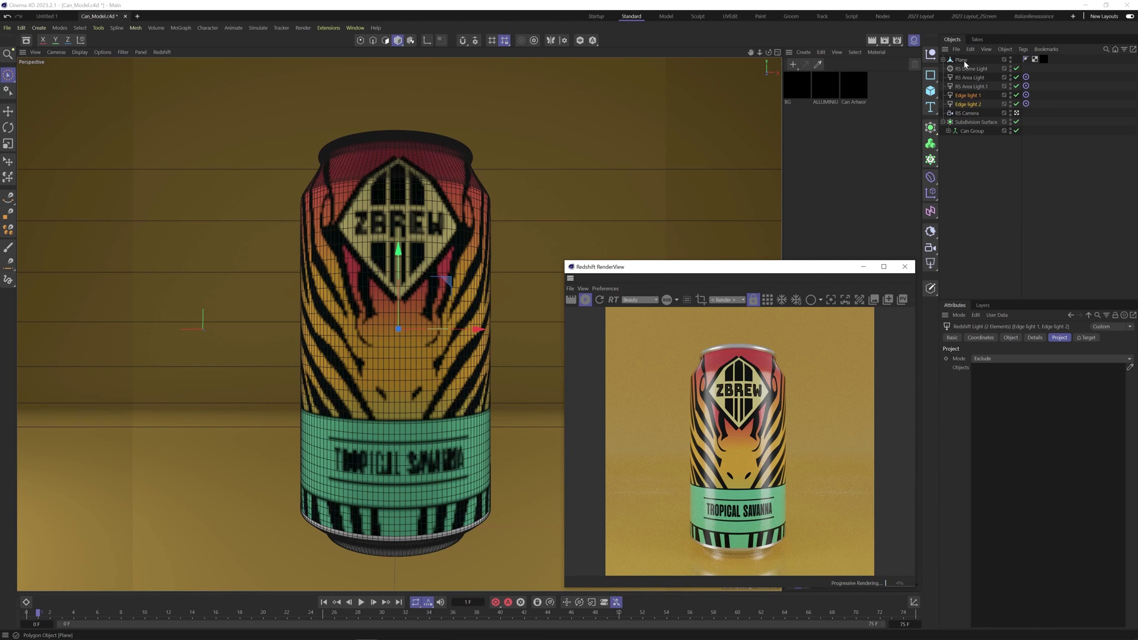
pyautogui.moveTo(964, 62); pyautogui.dragTo(1019, 370)
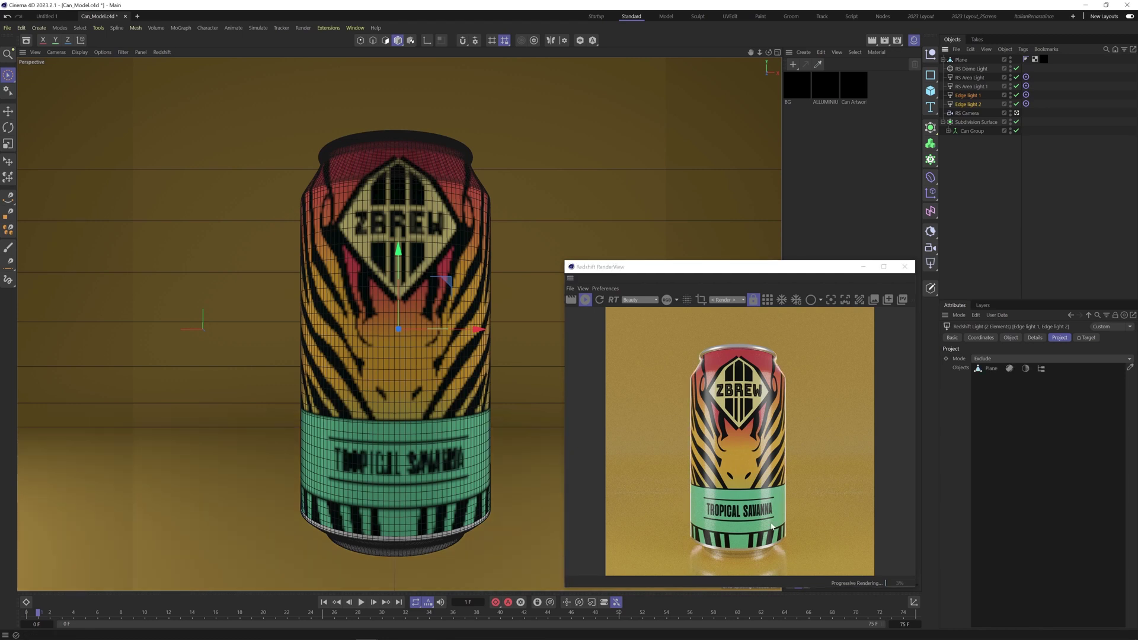
# Step: Try switching the excluded plane's individual exclusion options for the edge lights off and on
pyautogui.click(1010, 369)
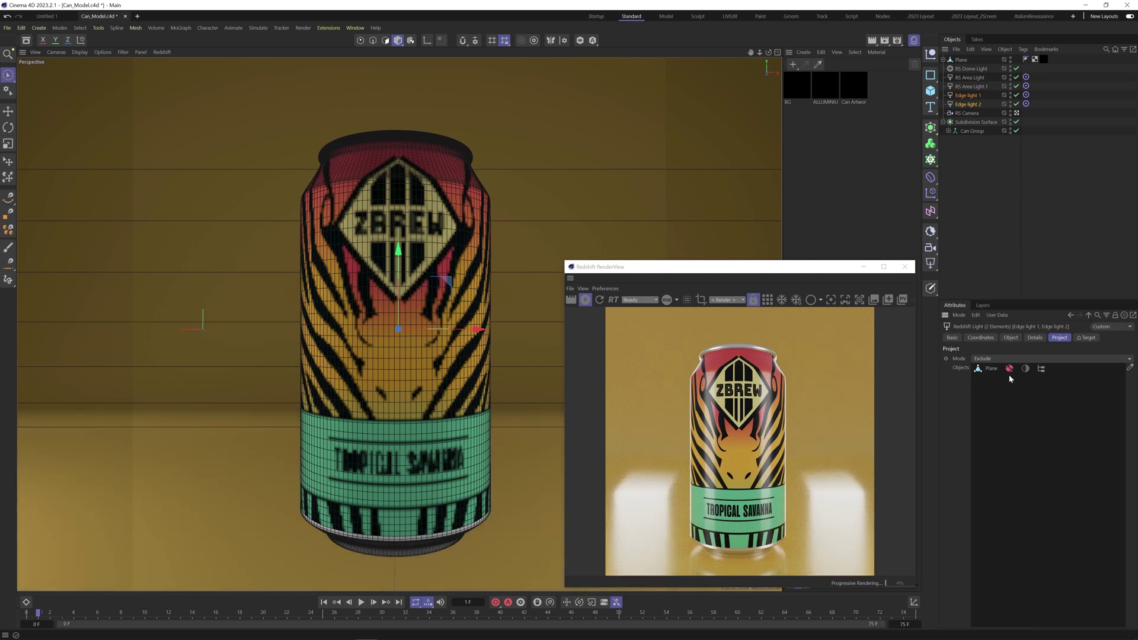
pyautogui.click(1025, 368)
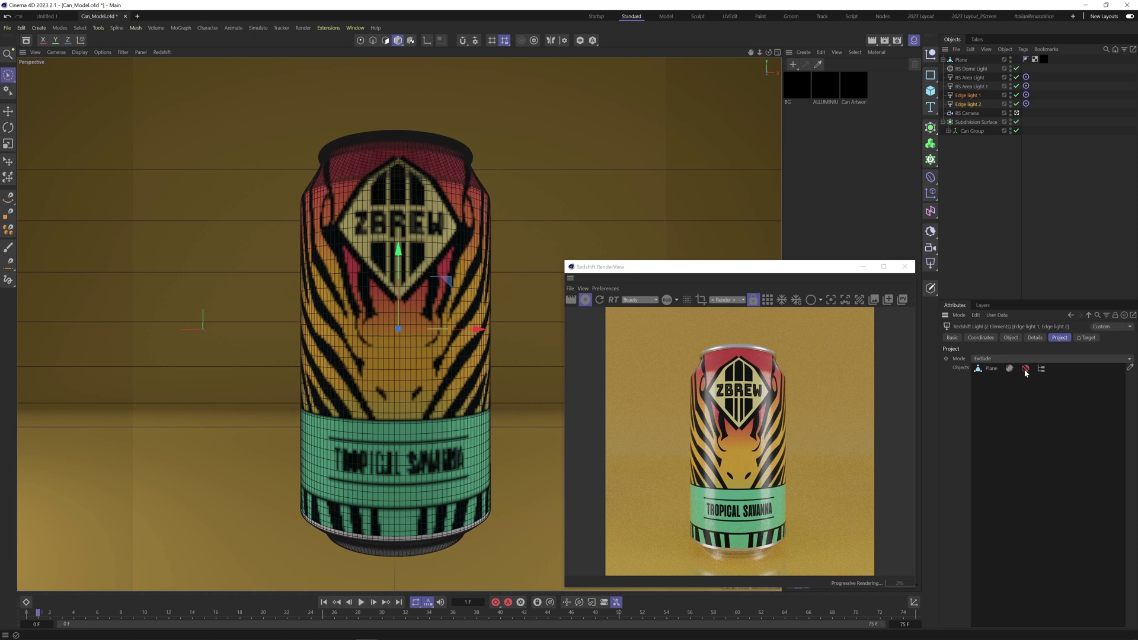
pyautogui.click(1025, 369)
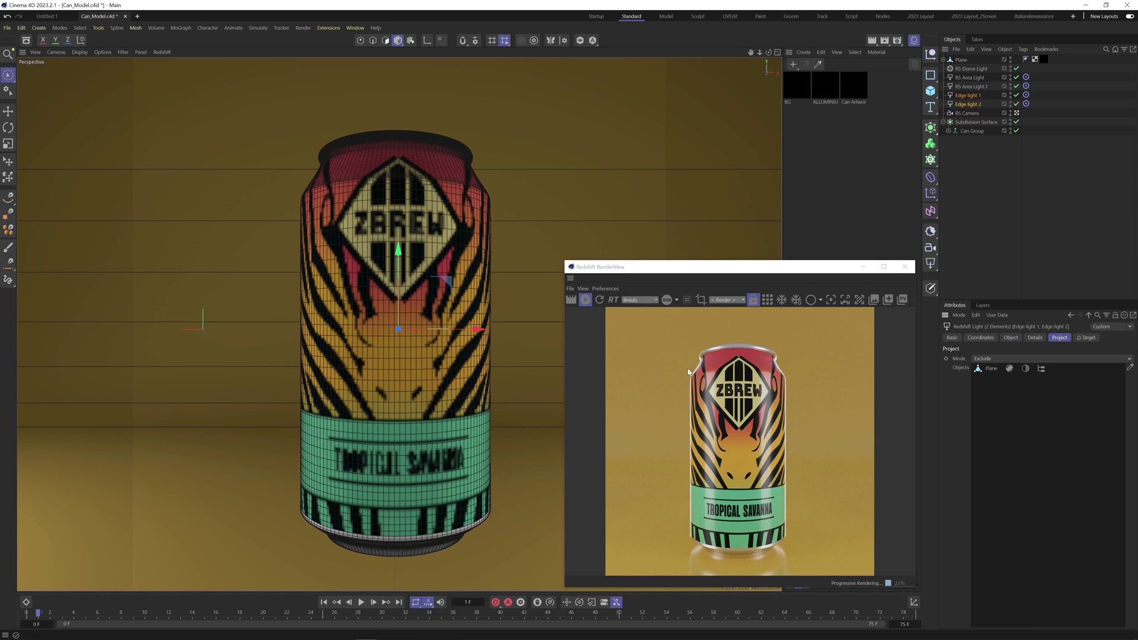
# Step: Stop the live render and render the can scene to the Picture Viewer
pyautogui.click(589, 302)
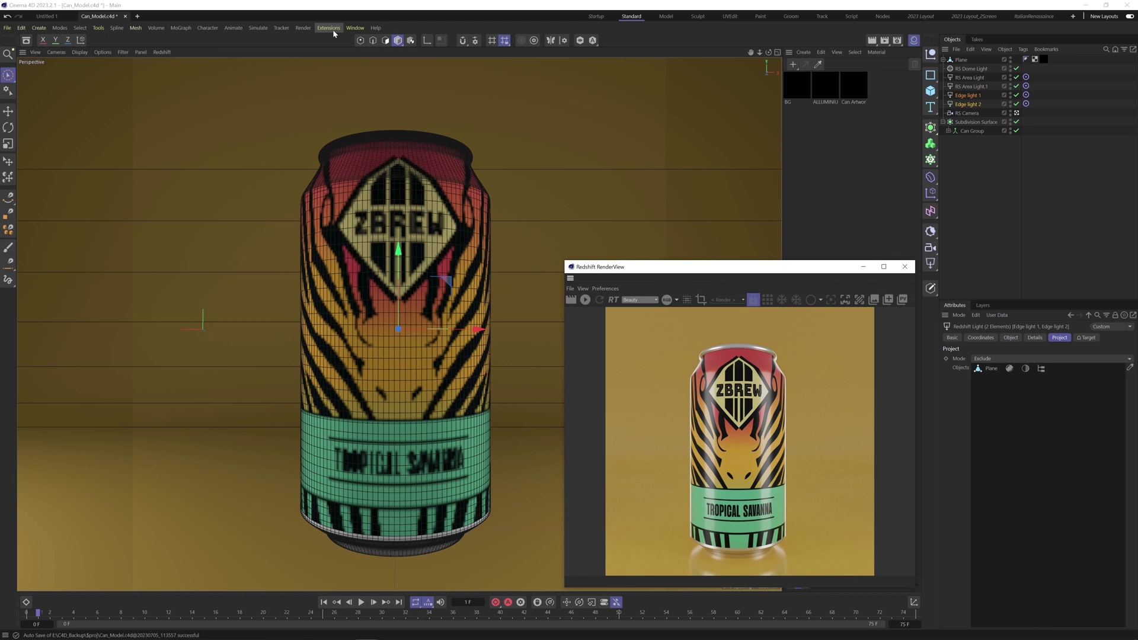
pyautogui.click(303, 28)
pyautogui.click(332, 86)
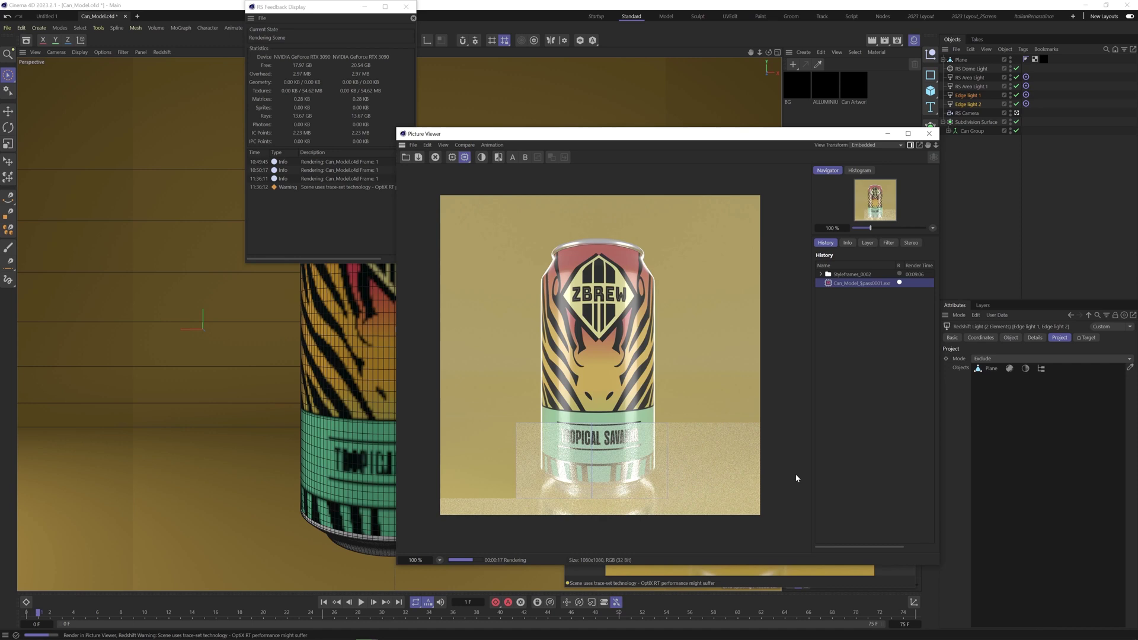